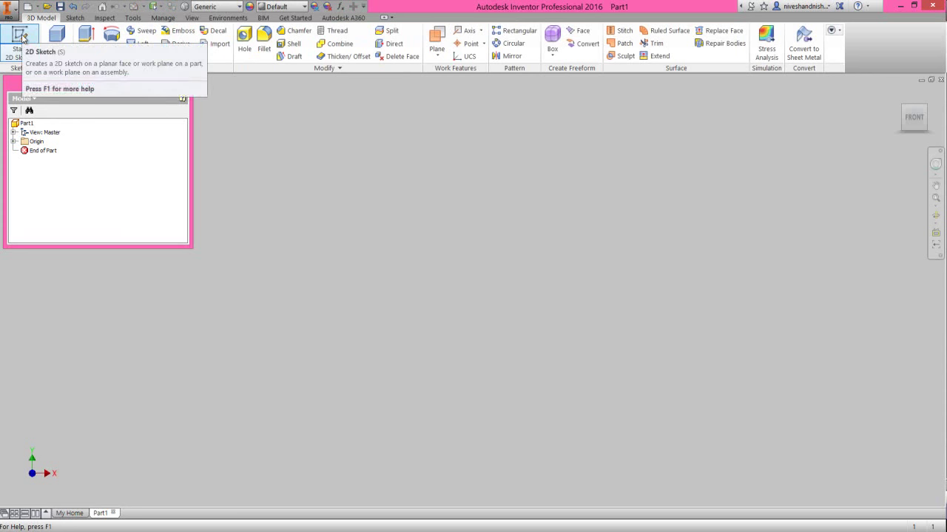
# Start a 2D sketch on the XY plane and view it straight from the front
pyautogui.click(21, 37)
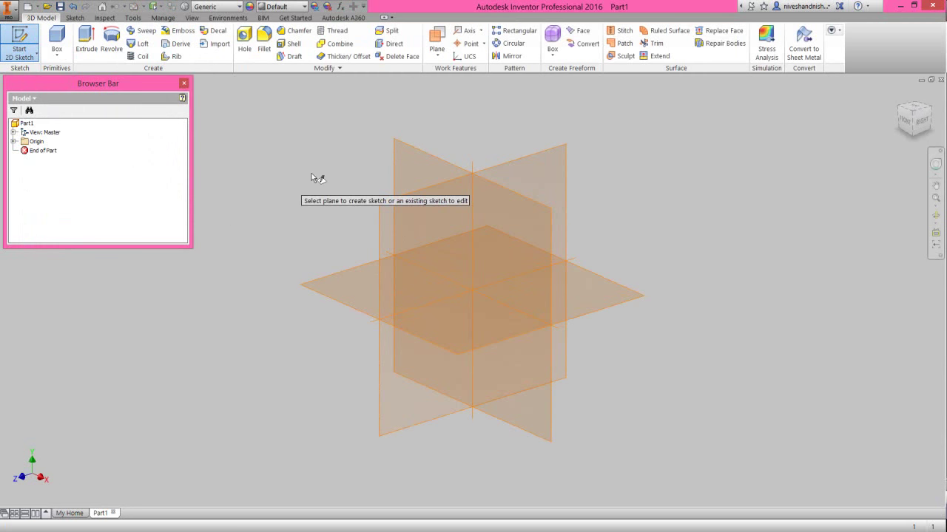
pyautogui.click(395, 152)
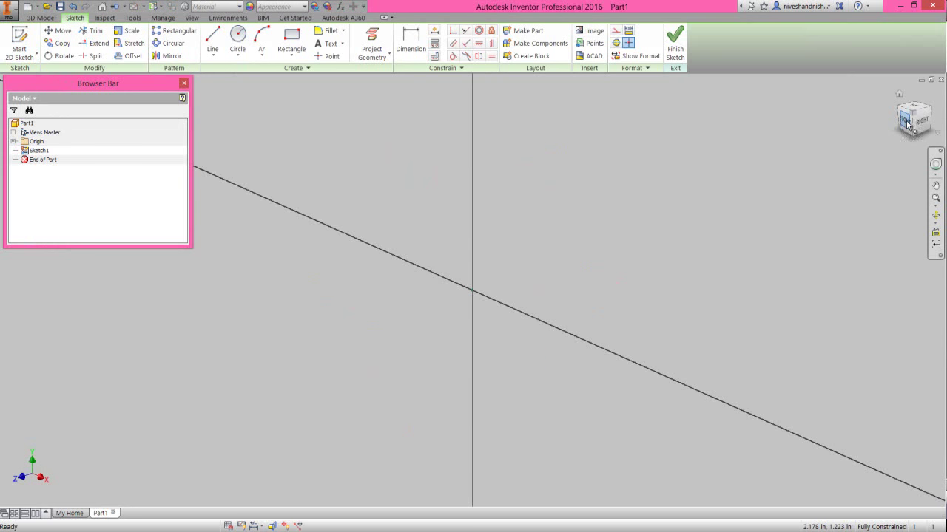
pyautogui.click(573, 215)
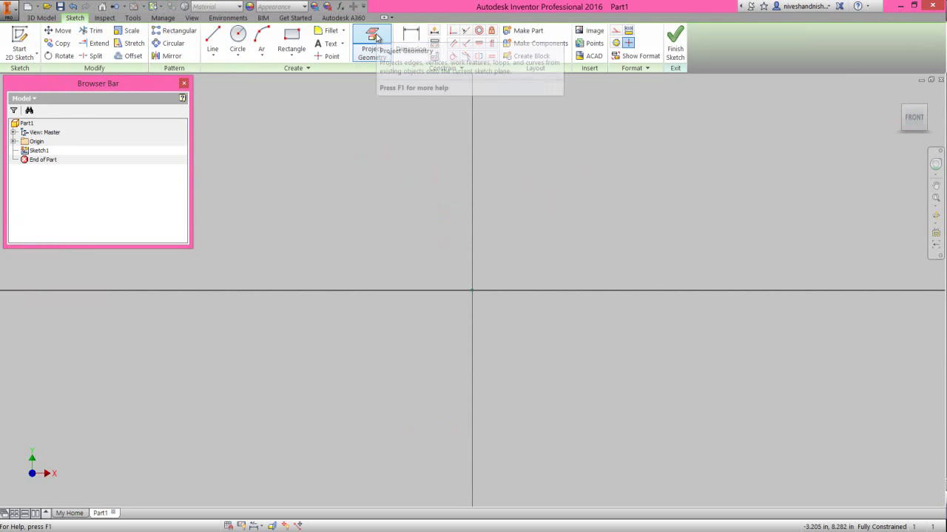
# Project the YZ and XZ origin planes into the sketch as reference lines through the origin
pyautogui.click(376, 38)
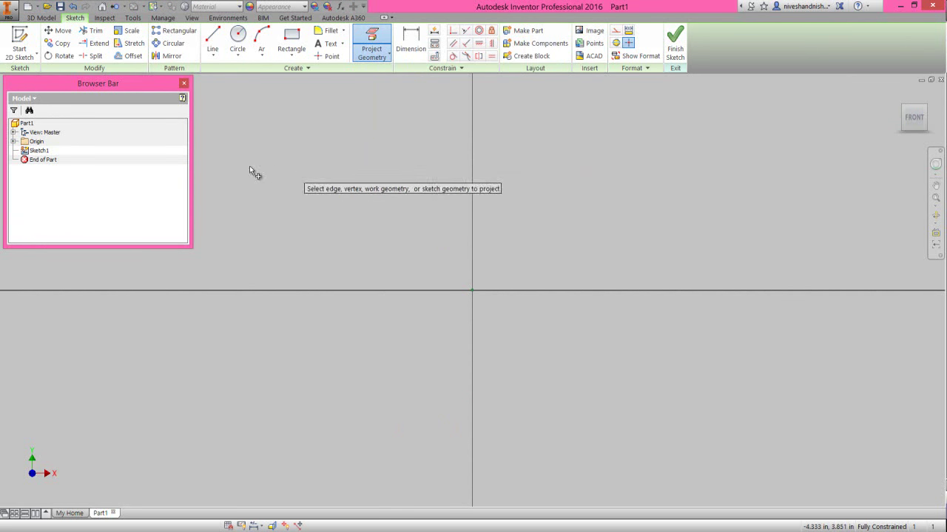
pyautogui.click(13, 141)
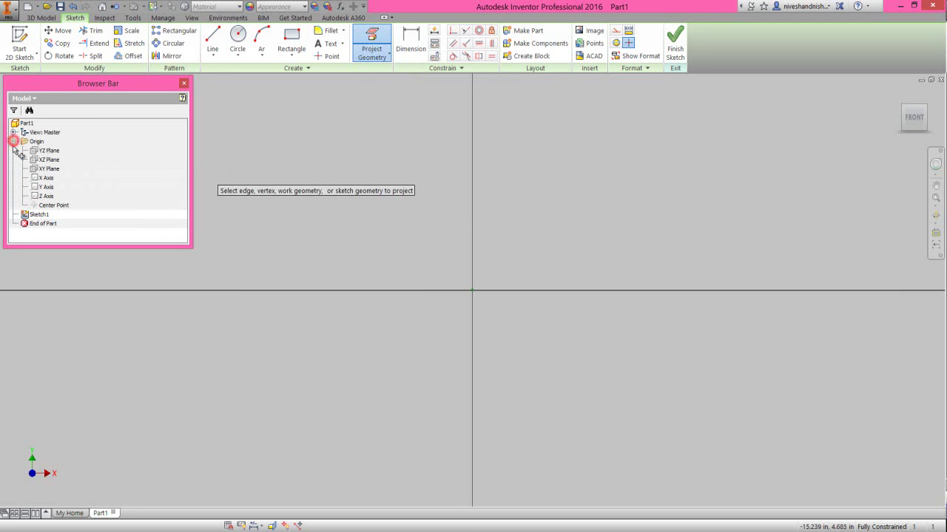
pyautogui.click(46, 151)
pyautogui.click(49, 160)
pyautogui.rightClick(332, 210)
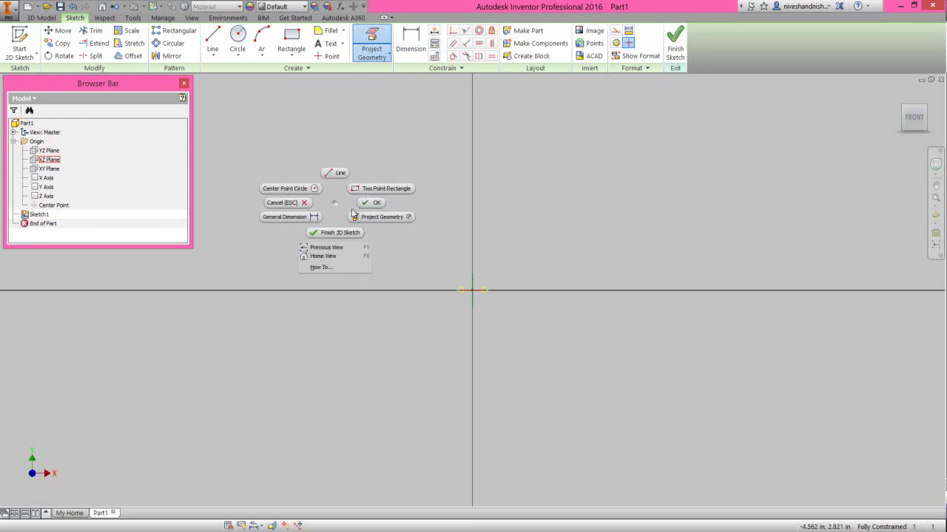
pyautogui.click(370, 205)
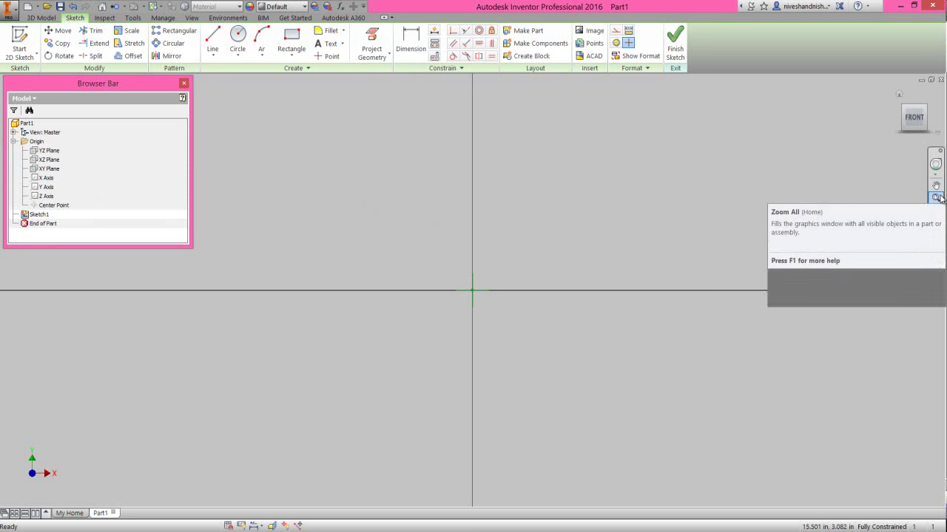
pyautogui.click(641, 227)
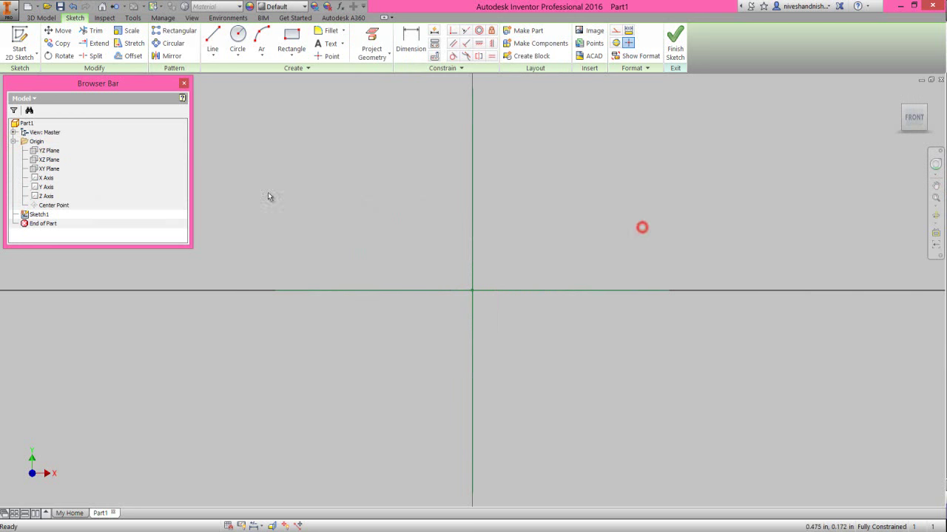
# Convert the projected vertical and horizontal reference lines to construction geometry
pyautogui.click(13, 141)
pyautogui.click(39, 150)
pyautogui.click(527, 230)
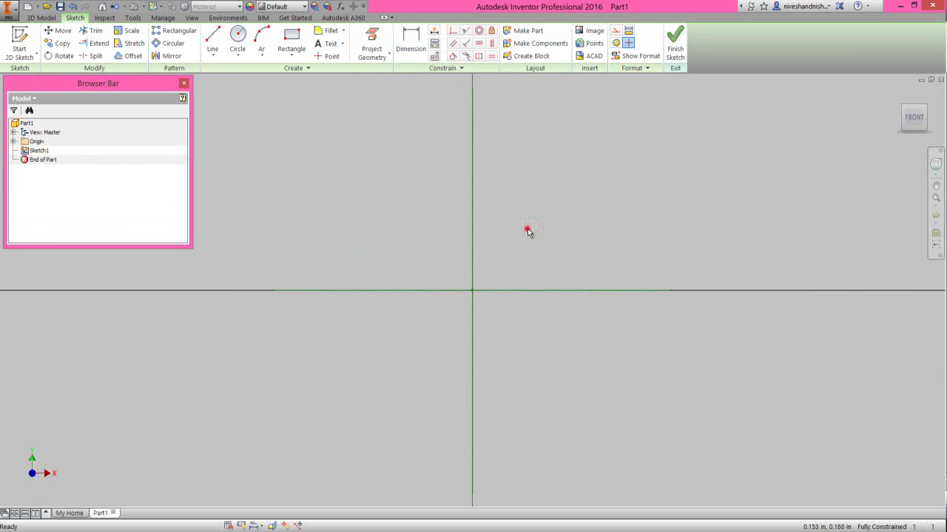
pyautogui.click(472, 251)
pyautogui.click(494, 290)
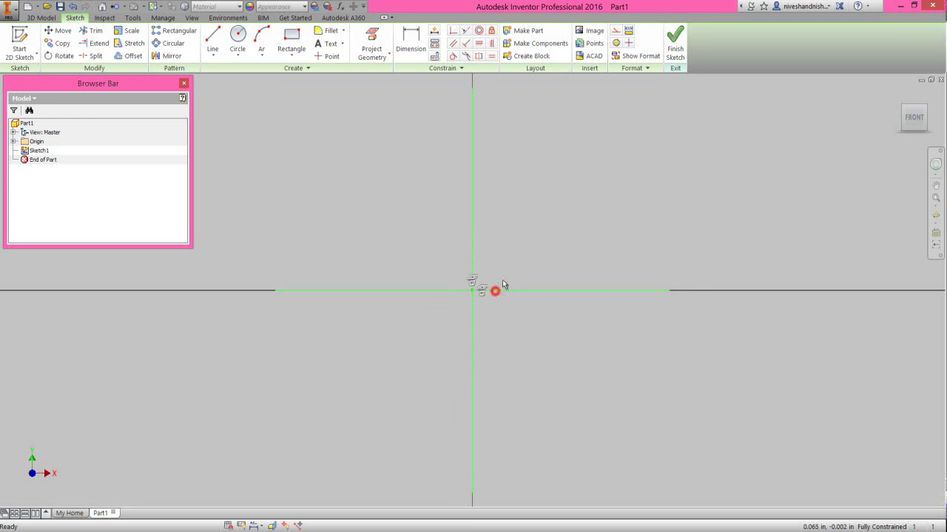
pyautogui.click(616, 31)
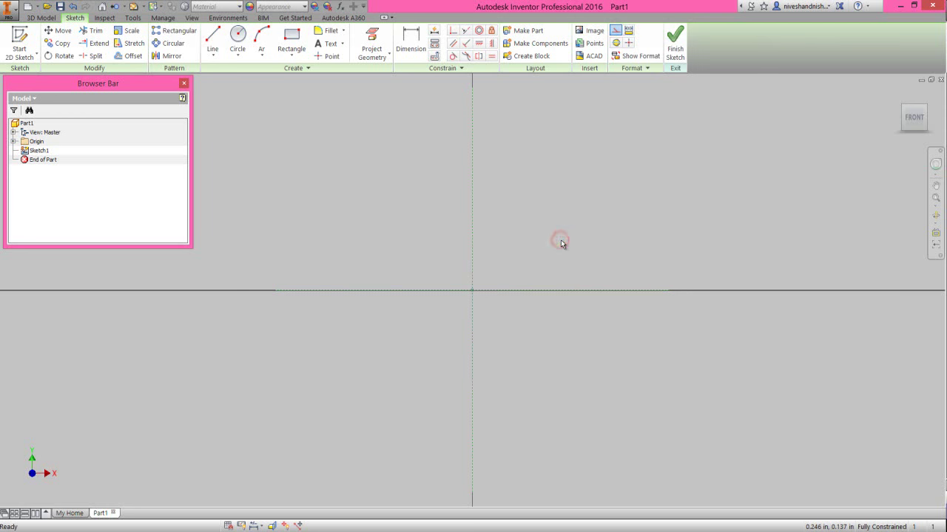
pyautogui.click(611, 234)
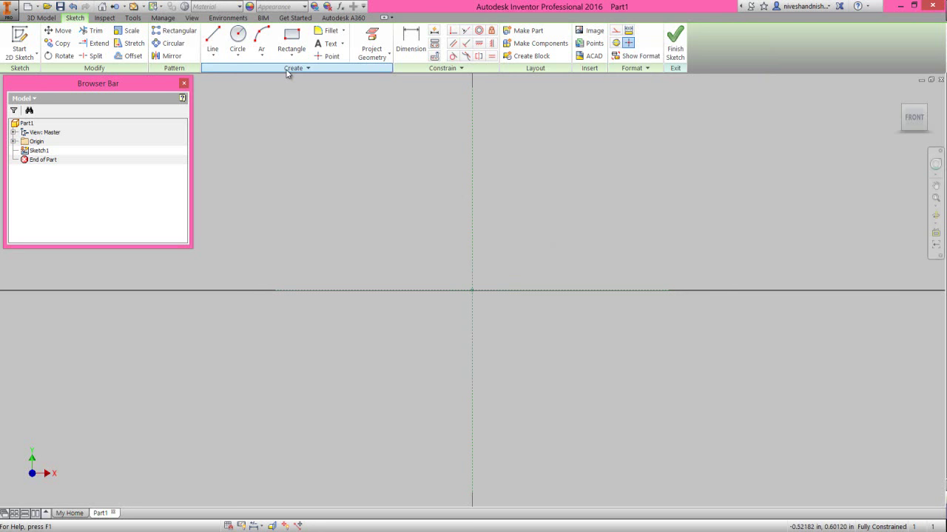
# Draw a 0.06621 in vertical line upward from the horizontal construction line, to the right of the origin
pyautogui.click(212, 37)
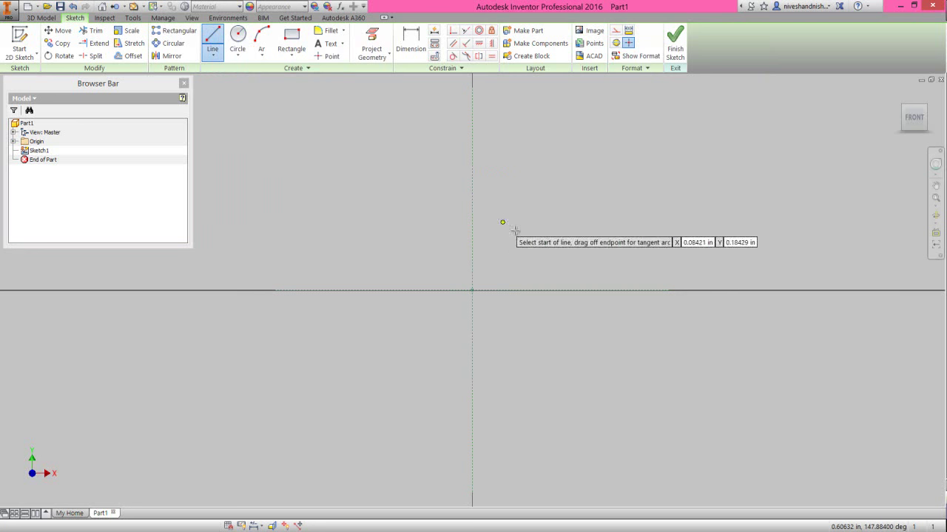
pyautogui.click(566, 289)
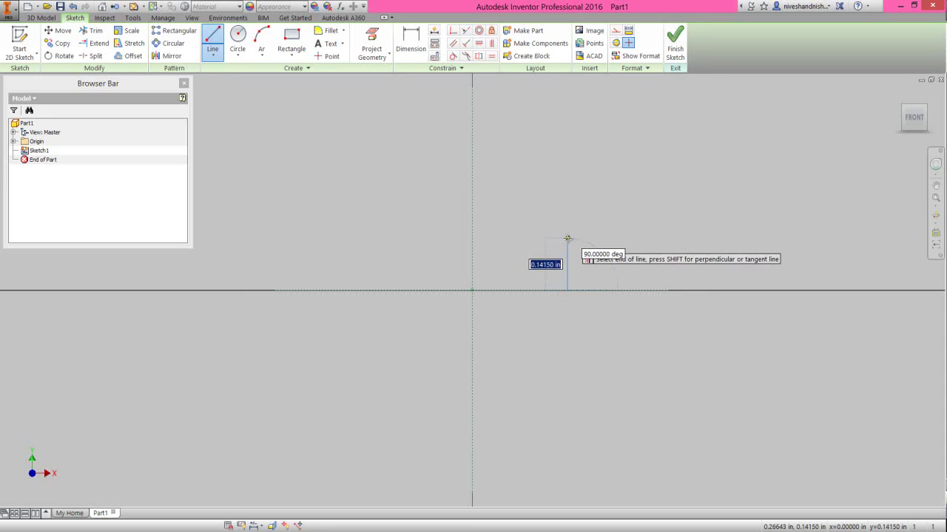
pyautogui.write('.06621')
pyautogui.press('Return')
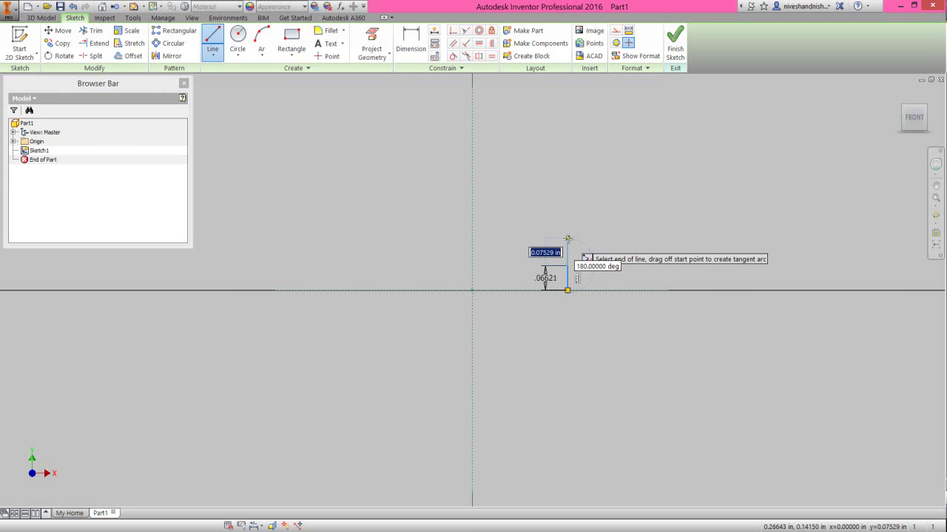
# Dimension the vertical line's horizontal distance from the vertical construction line as 0.24982 in
pyautogui.rightClick(578, 237)
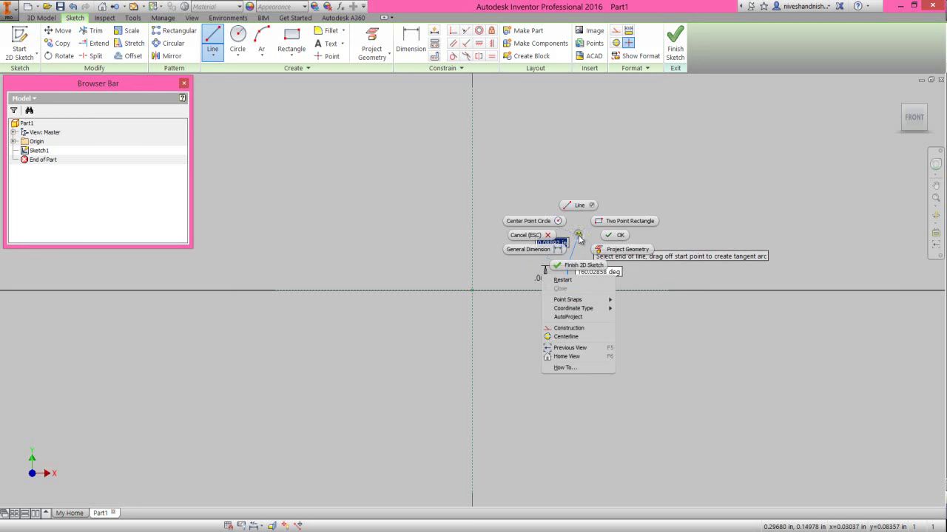
pyautogui.click(556, 250)
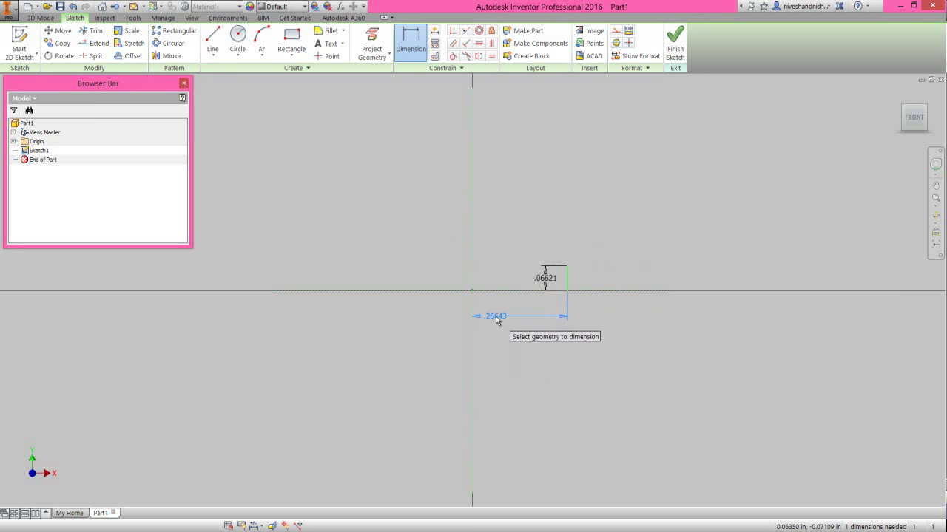
pyautogui.click(495, 316)
pyautogui.write('.24')
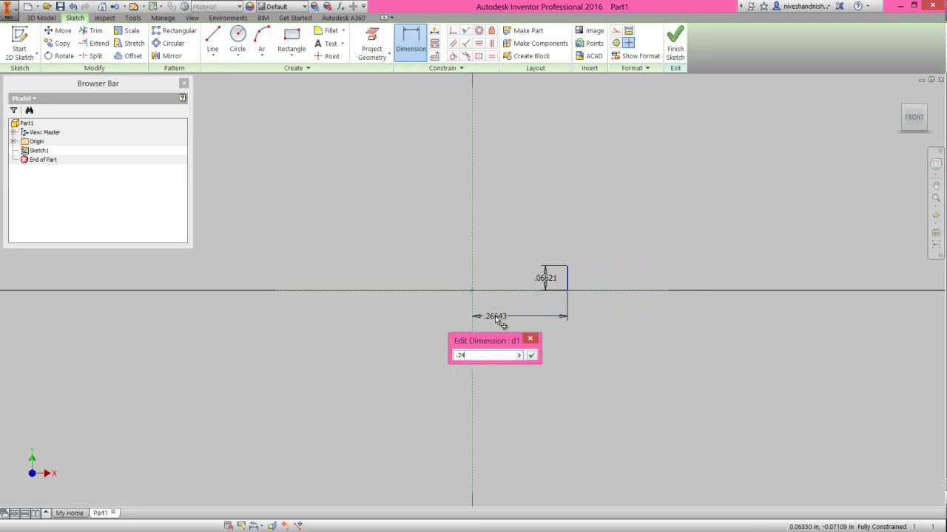
pyautogui.write('982')
pyautogui.press('Return')
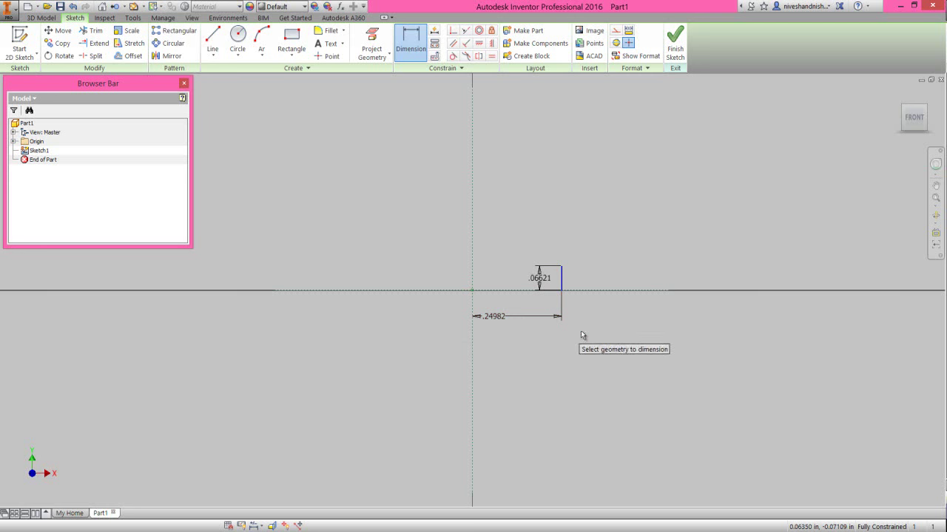
# Draw a 0.05 in horizontal line leftward from the upper end of the short vertical line
pyautogui.scroll(-3, 566, 284)
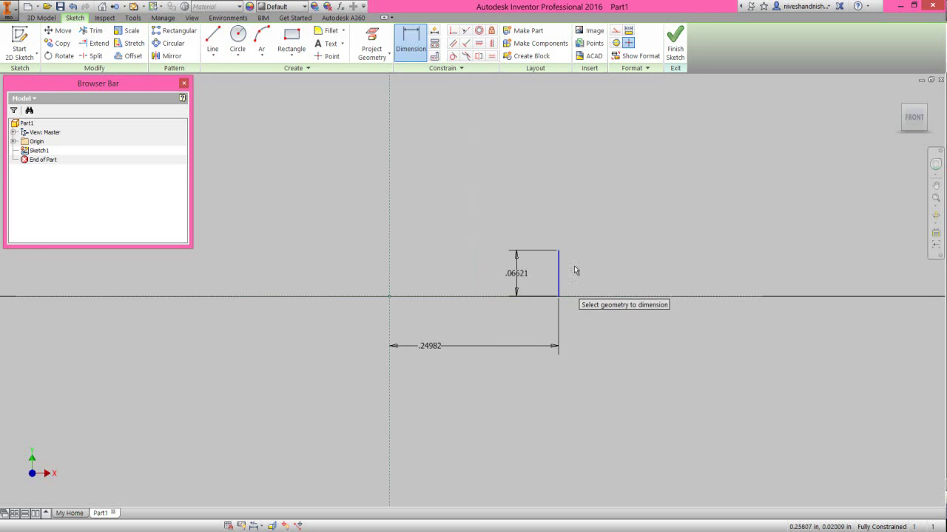
pyautogui.rightClick(591, 230)
pyautogui.click(599, 199)
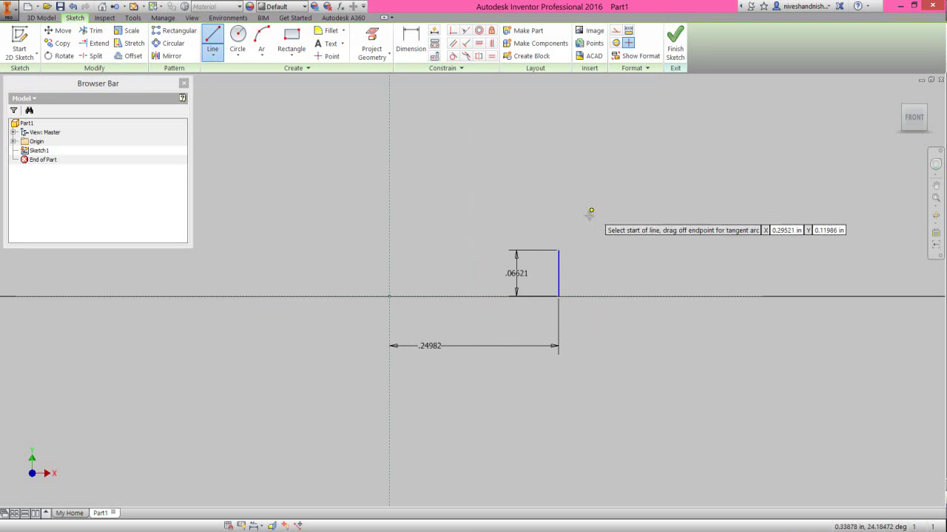
pyautogui.click(557, 250)
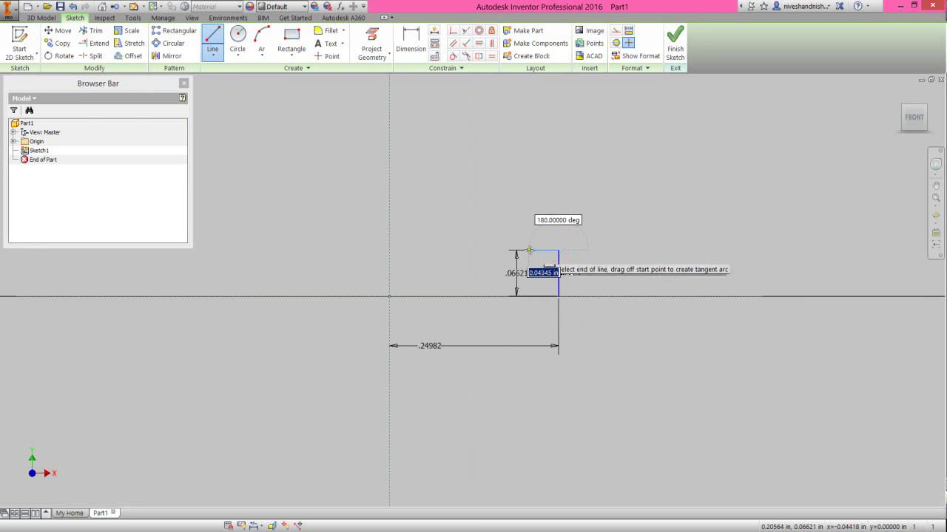
pyautogui.write('.0')
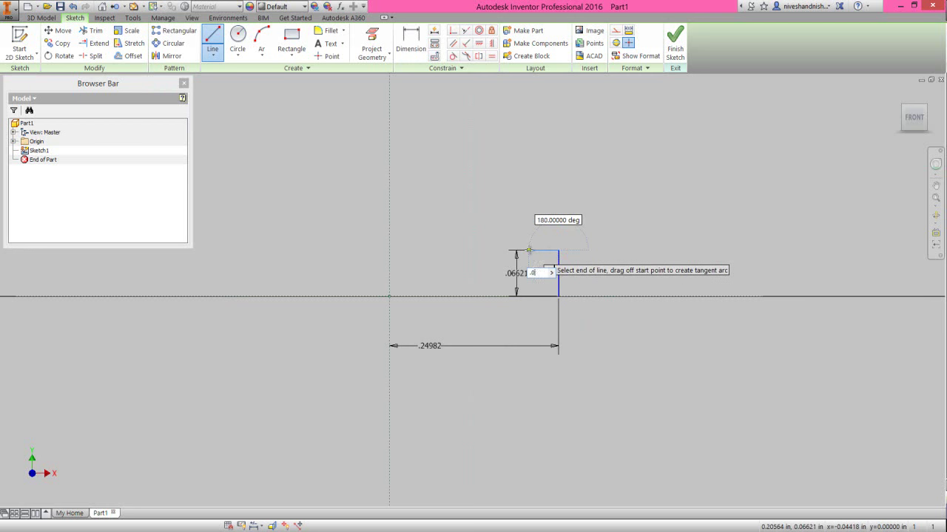
pyautogui.write('5000')
pyautogui.press('Return')
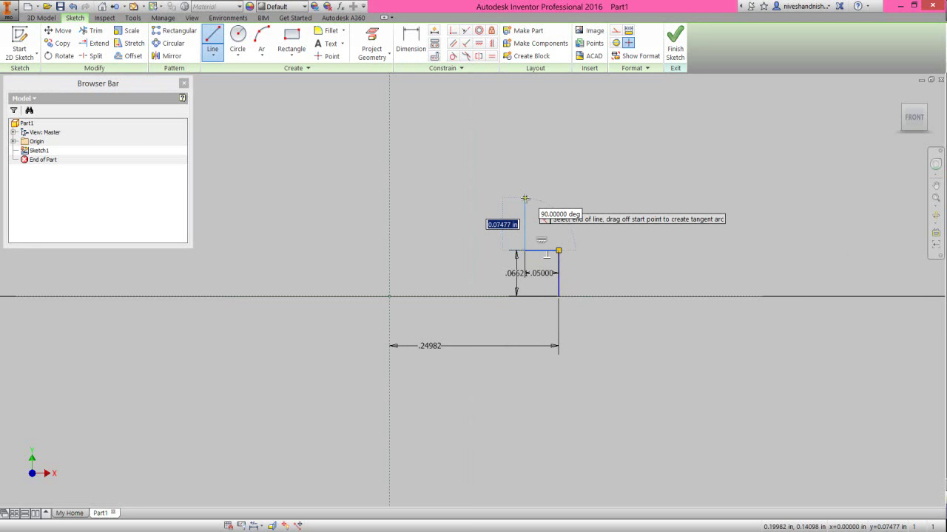
# Continue the profile with a 0.09897 in vertical line upward and a 0.02465 in horizontal line to the right
pyautogui.write('.09897')
pyautogui.press('Return')
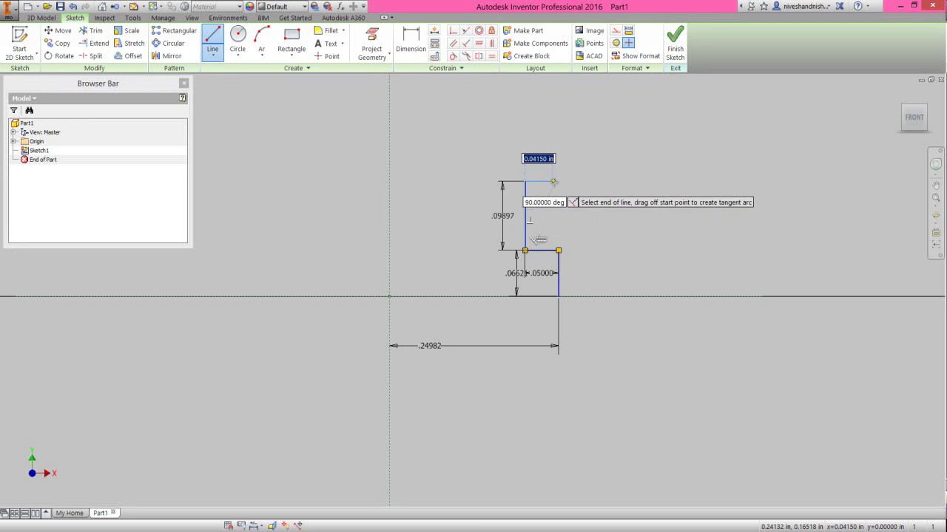
pyautogui.write('.02465')
pyautogui.press('Return')
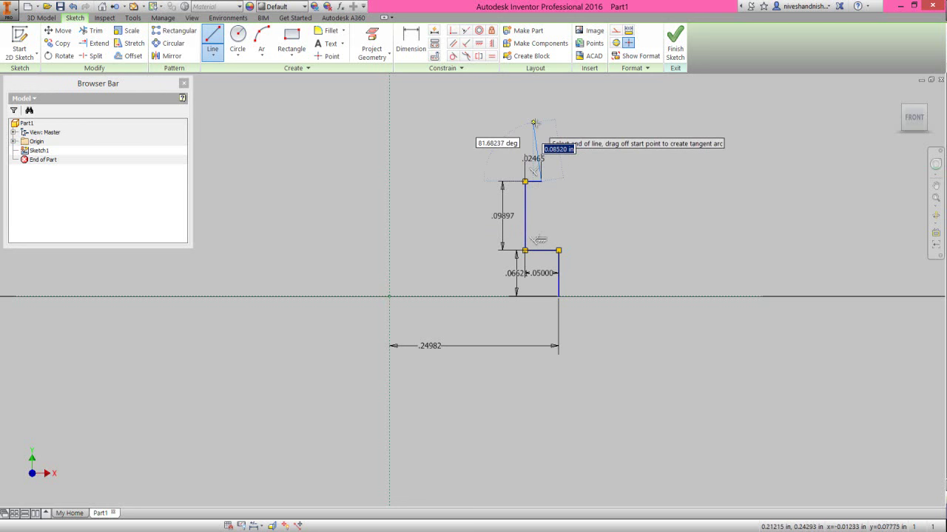
# End the profile chain with a 0.24727 in vertical line upward, and move the 0.05 in dimension above its line
pyautogui.write('.24727')
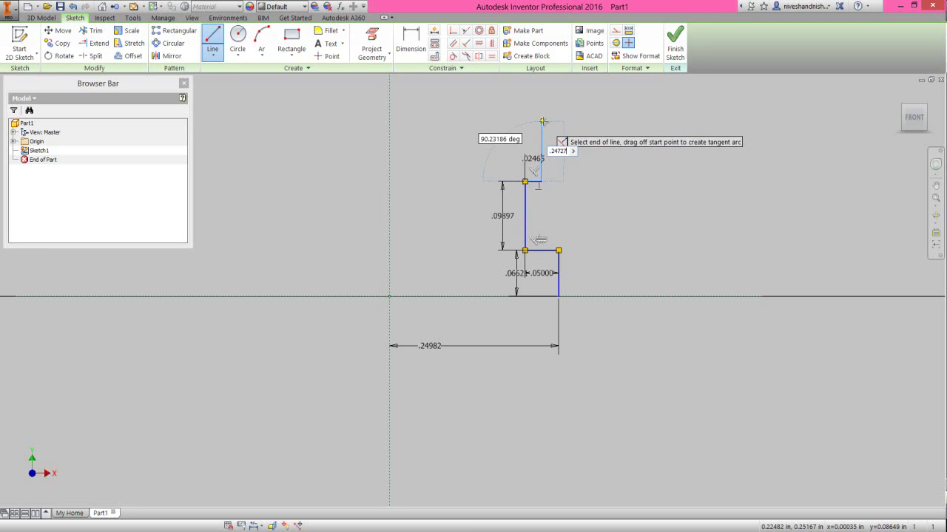
pyautogui.press('Return')
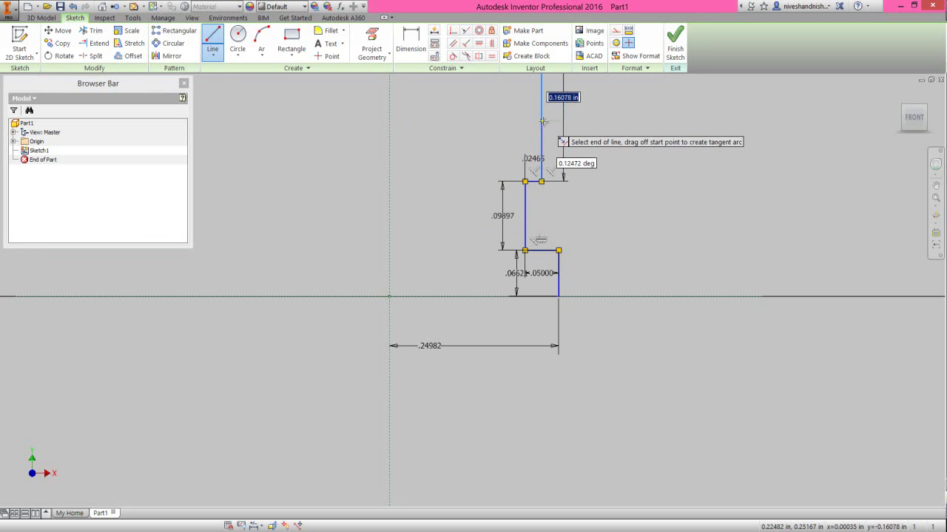
pyautogui.rightClick(566, 118)
pyautogui.press('Escape')
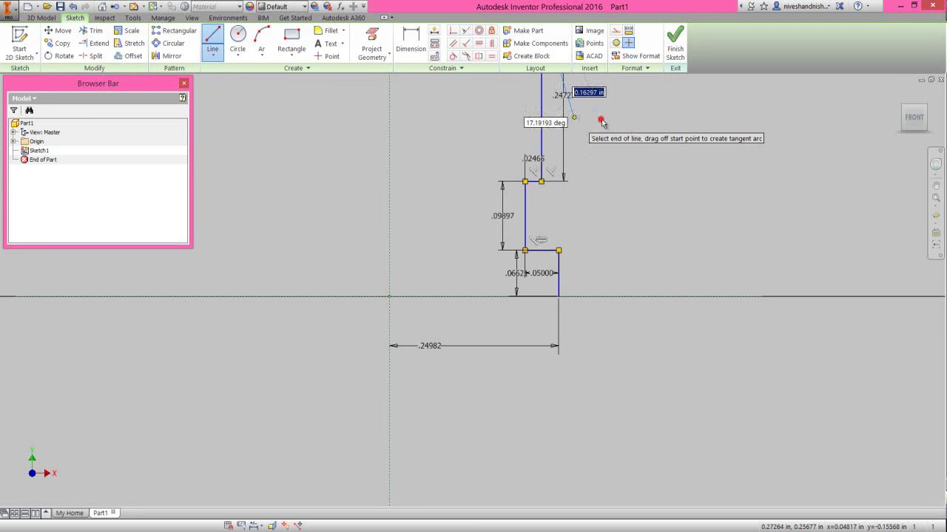
pyautogui.press('Escape')
pyautogui.moveTo(539, 273); pyautogui.dragTo(541, 228)
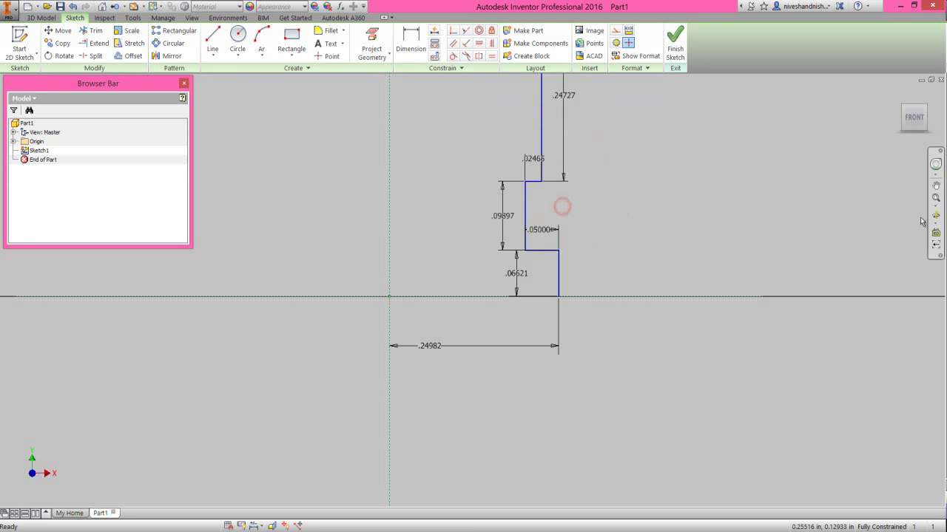
# Draw a separate 0.05176 in vertical line downward, between the vertical construction line and the profile's long upper segment
pyautogui.scroll(-4, 664, 231)
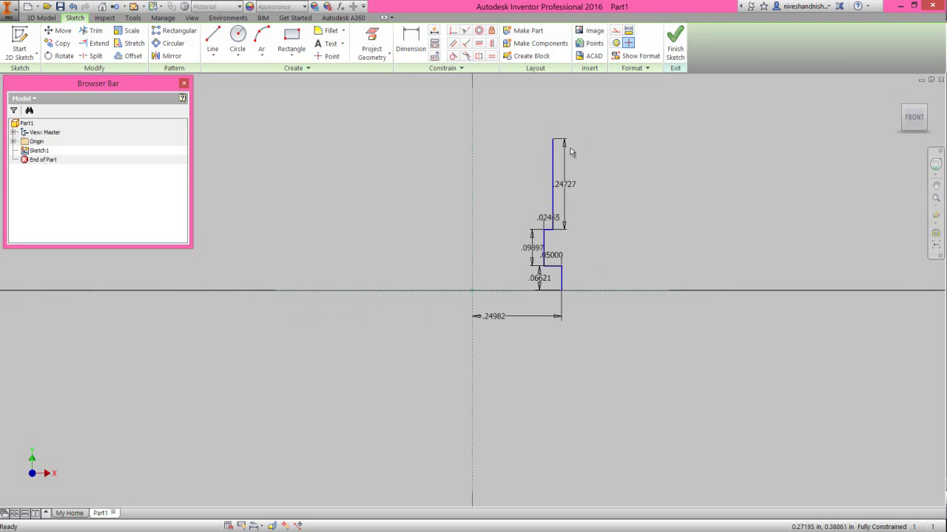
pyautogui.scroll(3, 571, 151)
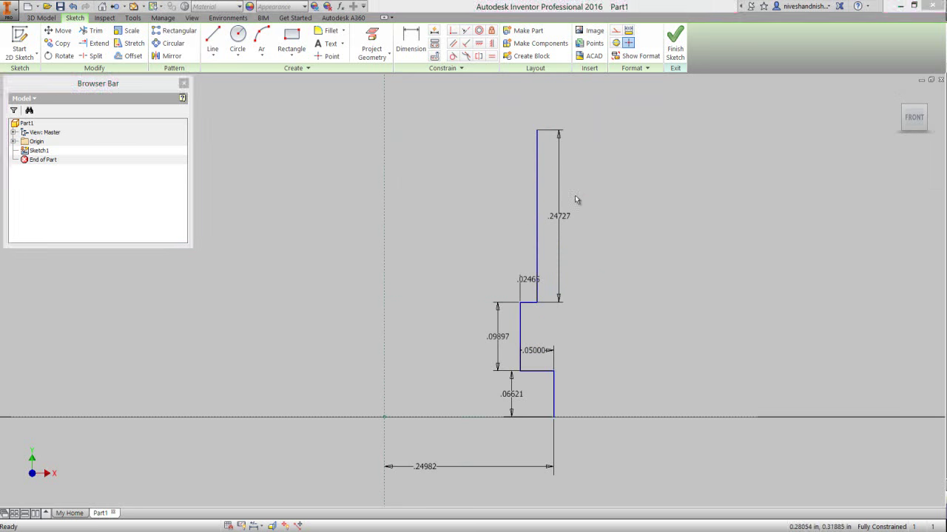
pyautogui.rightClick(575, 195)
pyautogui.click(571, 164)
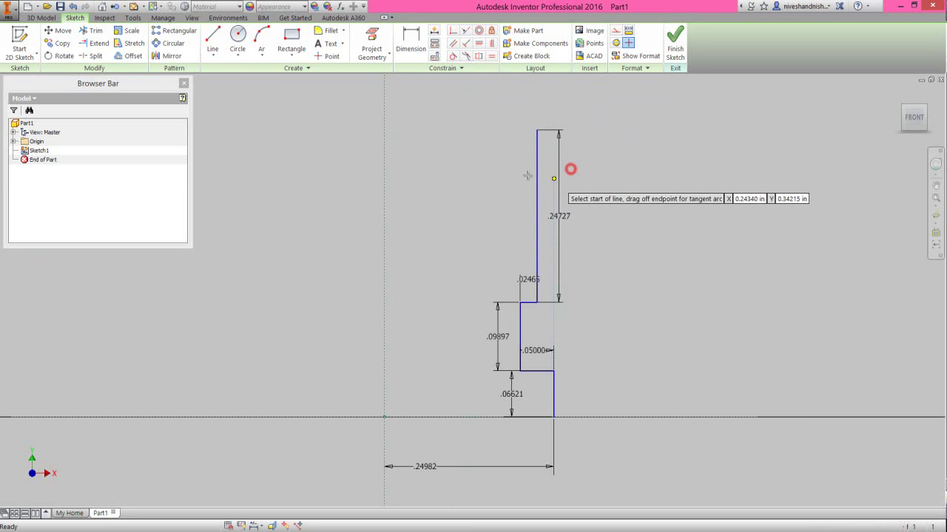
pyautogui.click(475, 154)
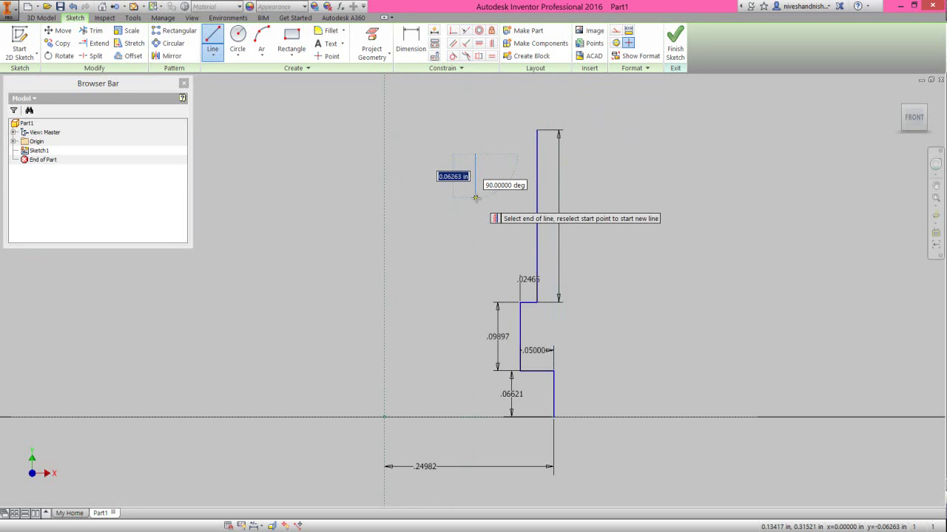
pyautogui.write('.05176')
pyautogui.press('Return')
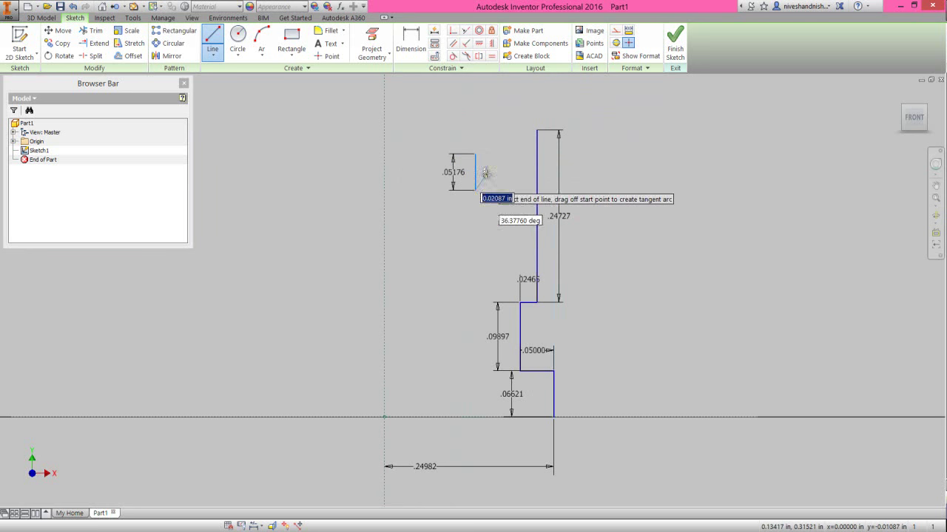
# Dimension the vertical distance from the separate line's upper end to the 0.02465 in horizontal step as 0.26592 in
pyautogui.rightClick(492, 161)
pyautogui.click(466, 177)
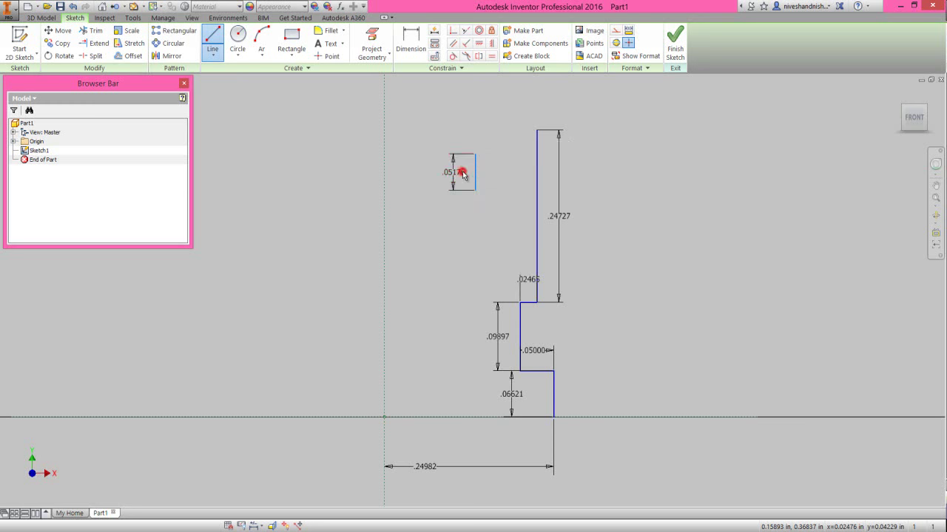
pyautogui.click(474, 153)
pyautogui.click(527, 301)
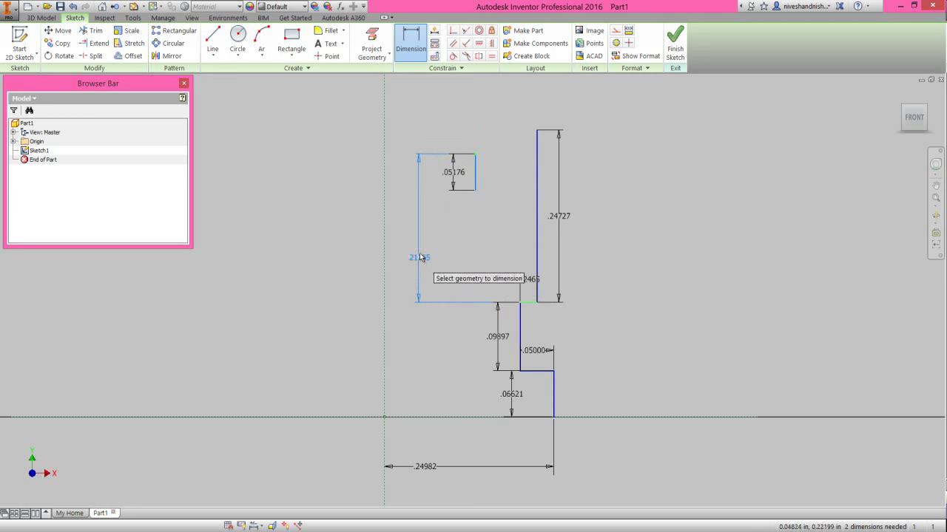
pyautogui.click(420, 250)
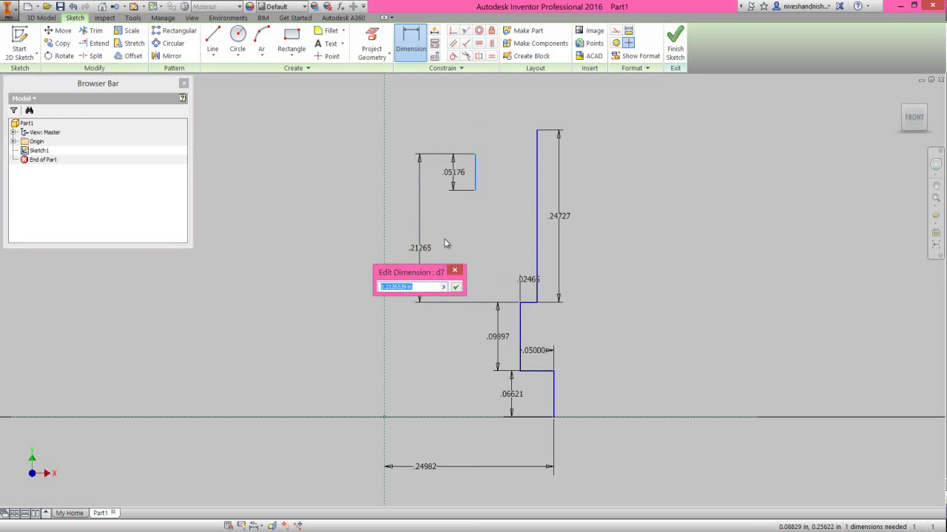
pyautogui.press('BackSpace')
pyautogui.press('Return')
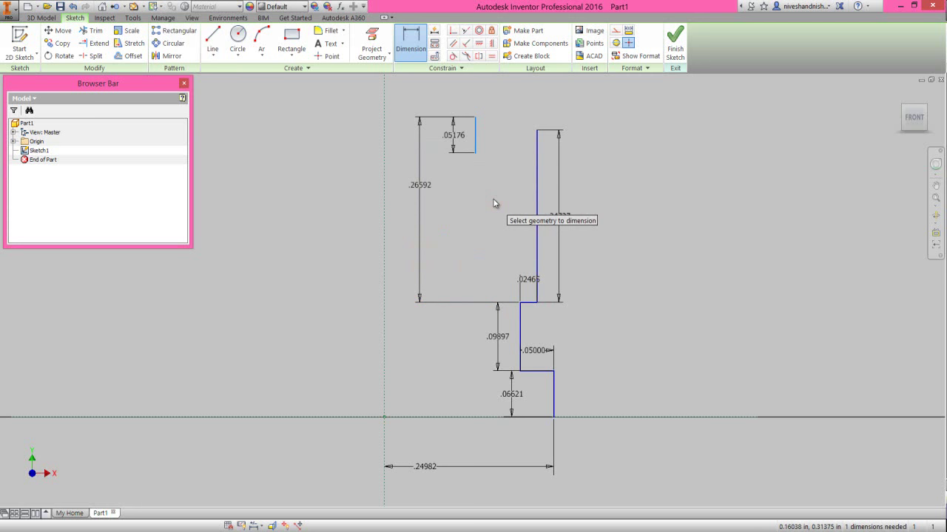
# Dimension the horizontal distance between the separate short vertical line and the profile's long upper segment as 0.07414 in
pyautogui.click(477, 139)
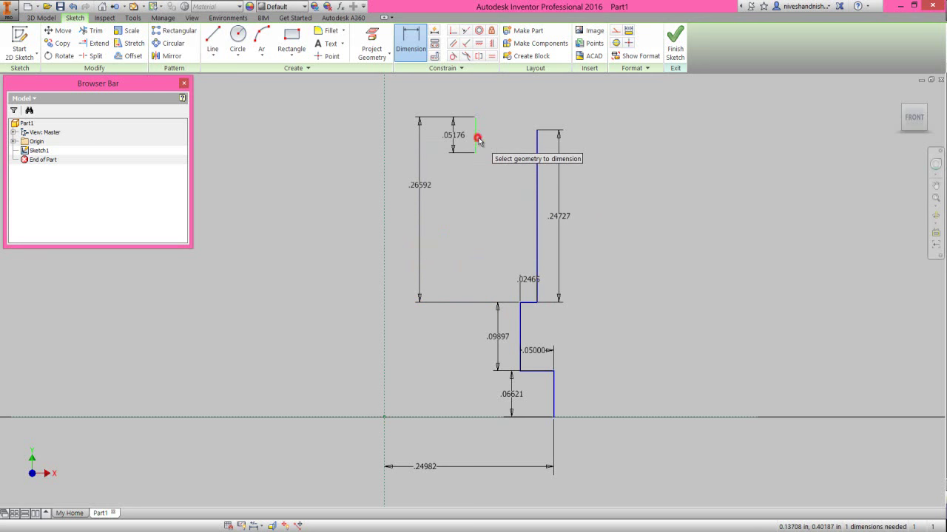
pyautogui.click(536, 159)
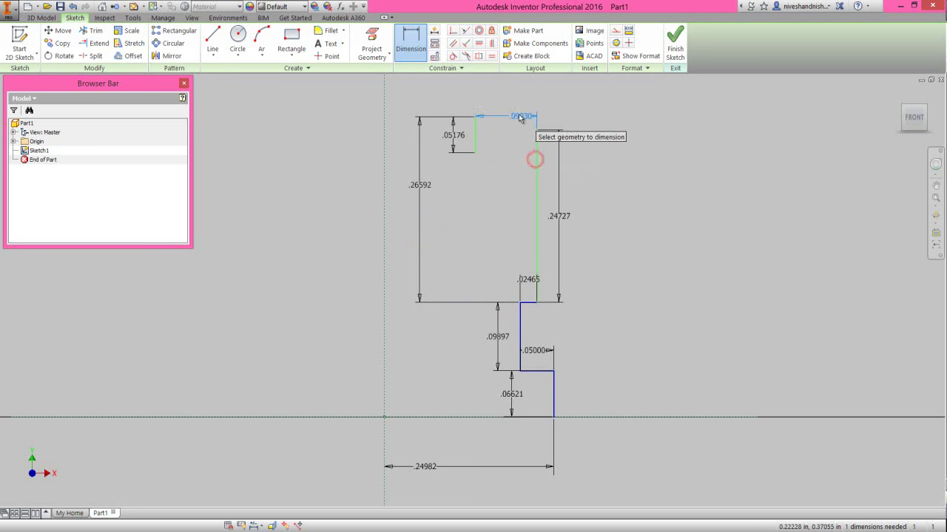
pyautogui.click(514, 111)
pyautogui.write('.074')
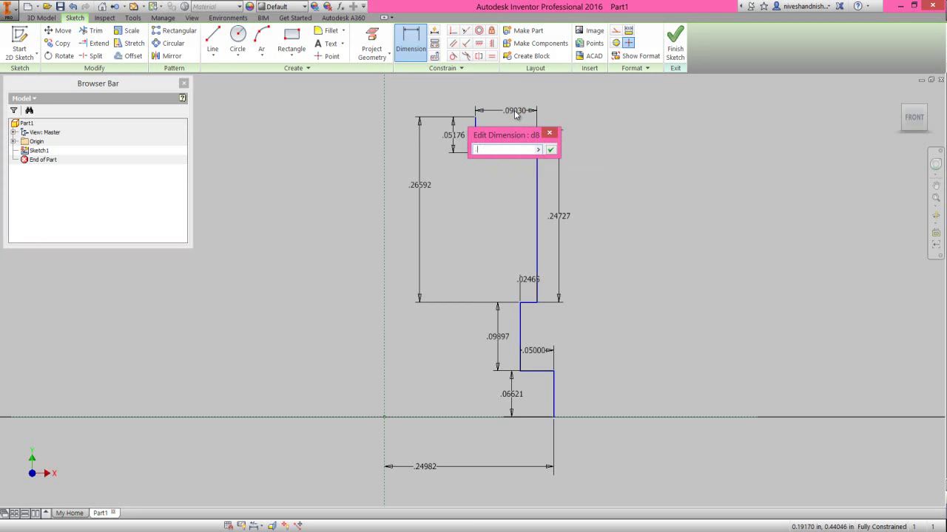
pyautogui.write('14')
pyautogui.press('Return')
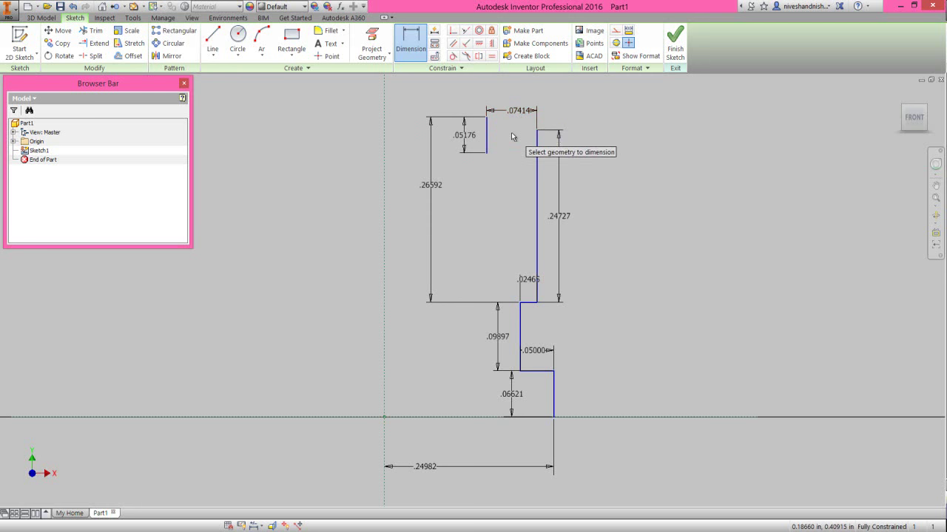
# Draw a sloped line joining the upper end of the short vertical line to the upper end of the profile's long segment
pyautogui.rightClick(507, 126)
pyautogui.click(510, 102)
pyautogui.click(488, 118)
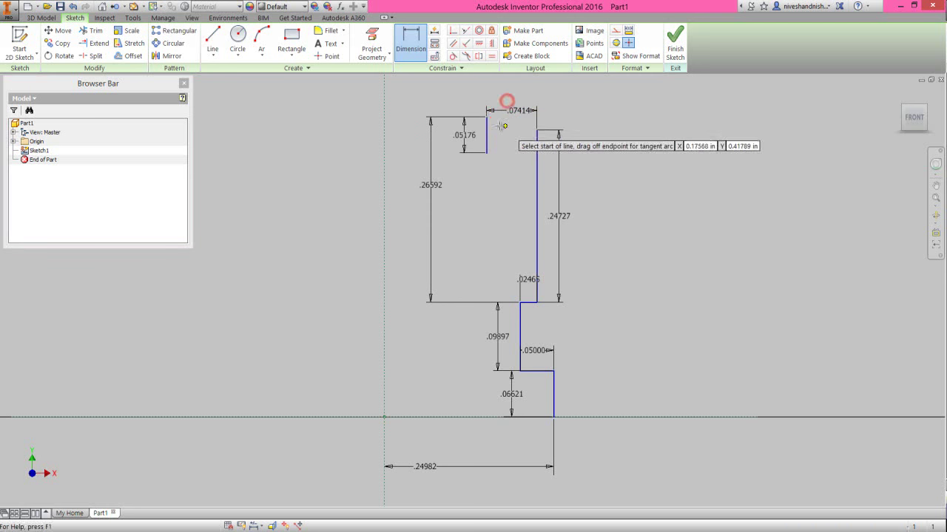
pyautogui.click(537, 131)
pyautogui.rightClick(518, 162)
pyautogui.click(549, 159)
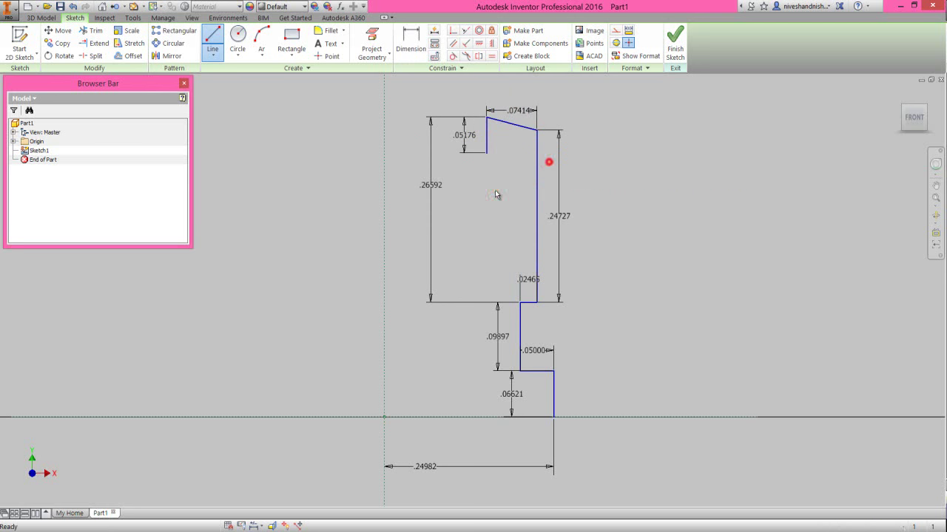
pyautogui.click(495, 192)
# Draw a 0.03335 in horizontal line leftward from the lower end of the 0.05176 in vertical line
pyautogui.rightClick(497, 178)
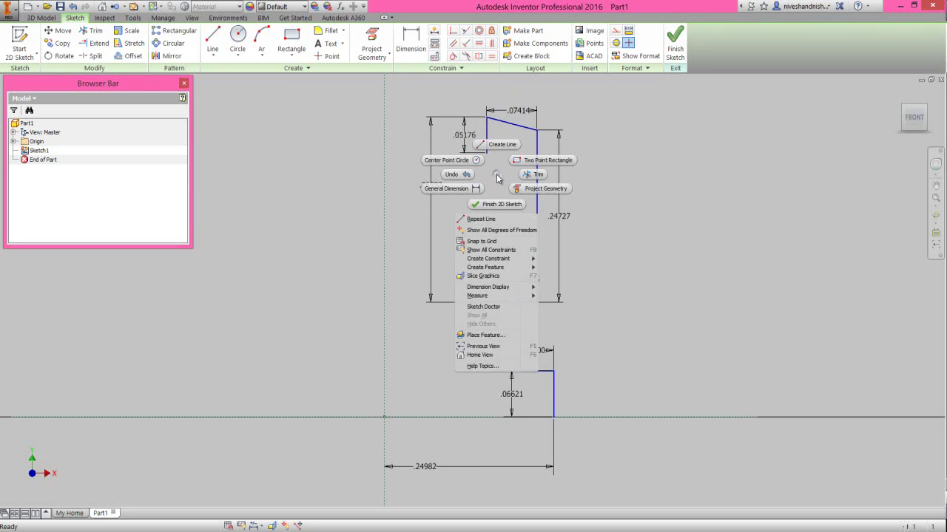
pyautogui.click(495, 146)
pyautogui.click(486, 153)
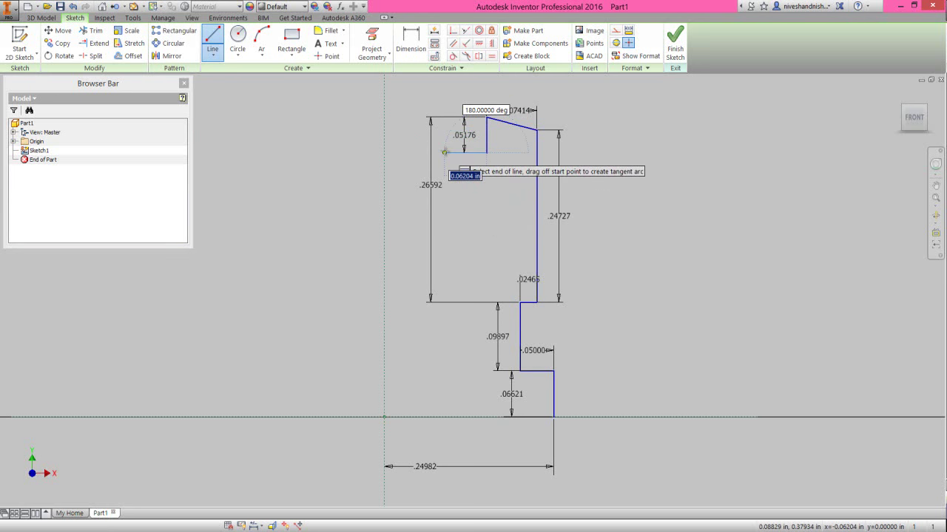
pyautogui.write('.03335')
pyautogui.press('Return')
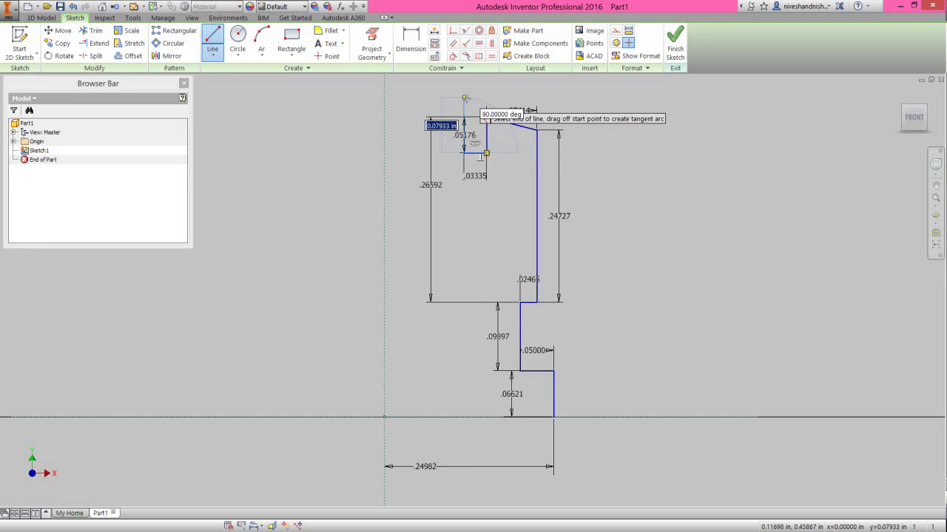
# Continue the chain with a 0.08038 in vertical line upward and a 0.02835 in horizontal line to the right
pyautogui.write('.08038')
pyautogui.click(465, 97)
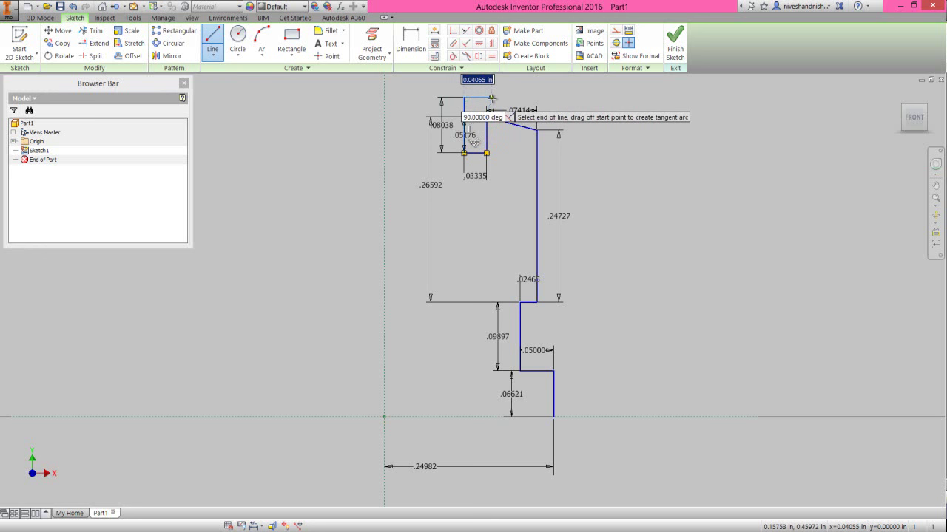
pyautogui.write('.02835')
pyautogui.press('Return')
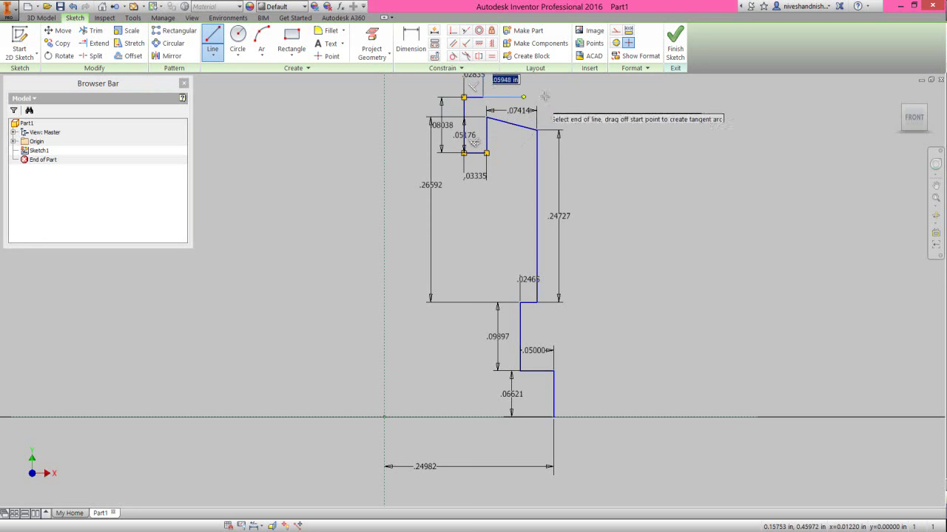
pyautogui.rightClick(548, 100)
pyautogui.click(575, 93)
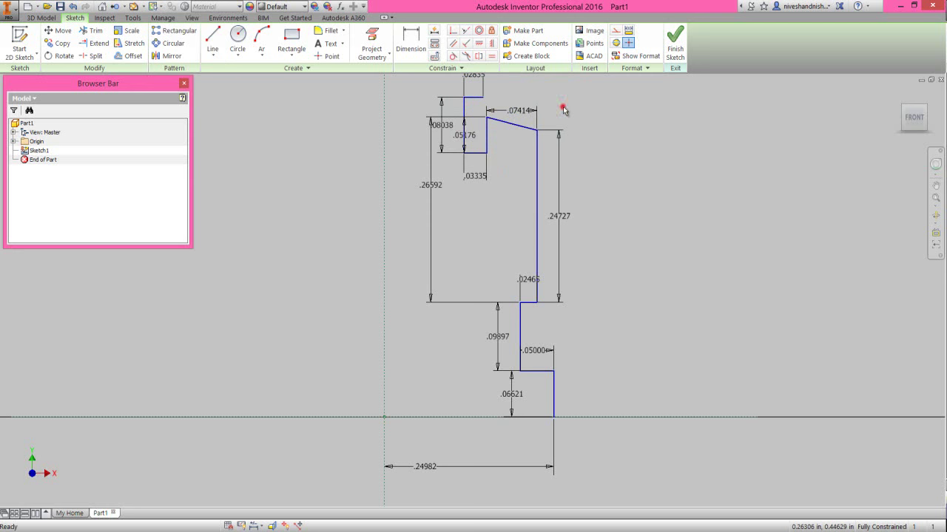
# Move the 0.05176 in and 0.08038 in dimensions farther left so they sit clear of the profile lines
pyautogui.moveTo(448, 132)
pyautogui.mouseDown()
pyautogui.moveTo(395, 130)
pyautogui.moveTo(423, 145)
pyautogui.moveTo(448, 138)
pyautogui.mouseUp()
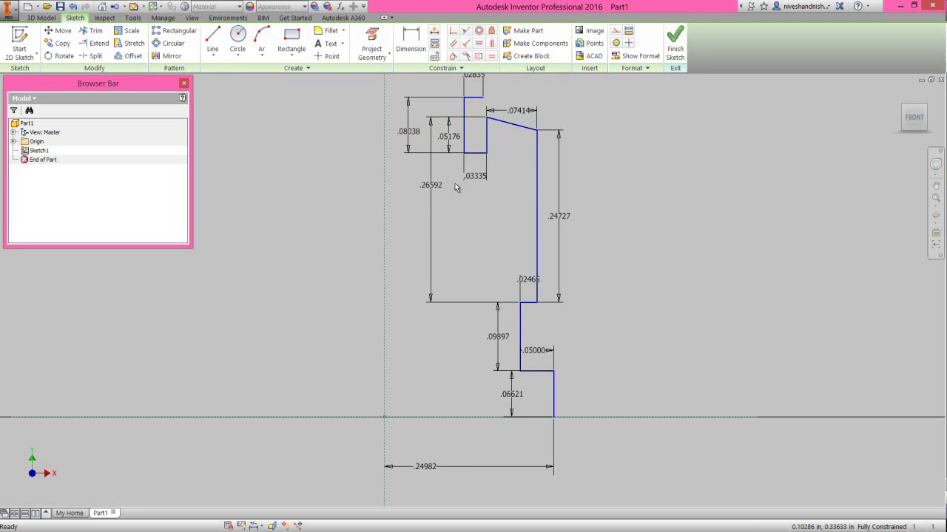
pyautogui.click(936, 185)
pyautogui.moveTo(601, 257); pyautogui.dragTo(590, 271)
pyautogui.rightClick(587, 215)
pyautogui.click(618, 216)
# Draw a 0.05184 in horizontal line rightward along the horizontal axis from the profile's lowest endpoint
pyautogui.rightClick(649, 167)
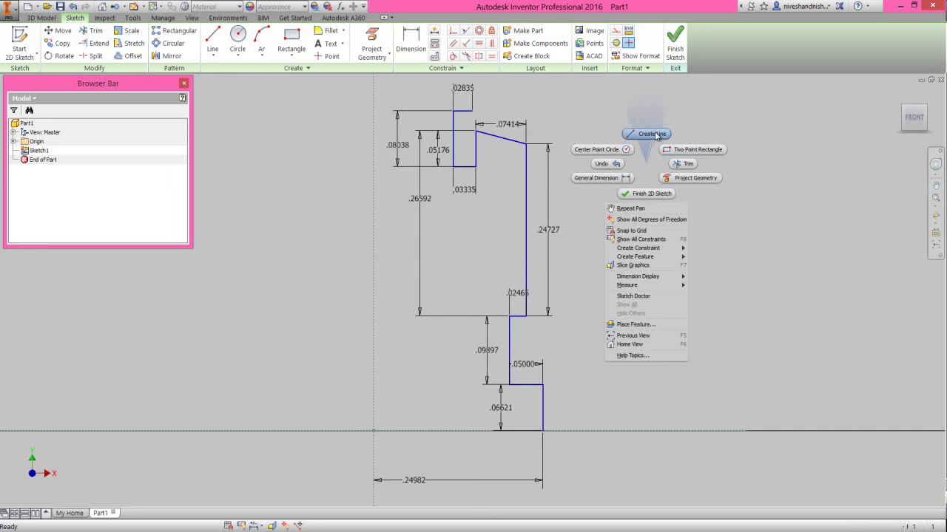
pyautogui.click(655, 132)
pyautogui.scroll(5, 570, 433)
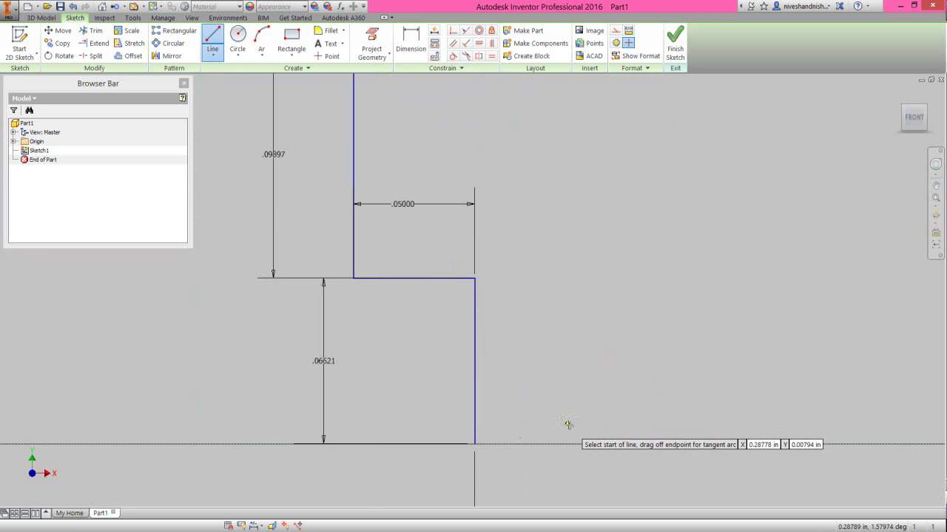
pyautogui.click(475, 443)
pyautogui.write('.05184')
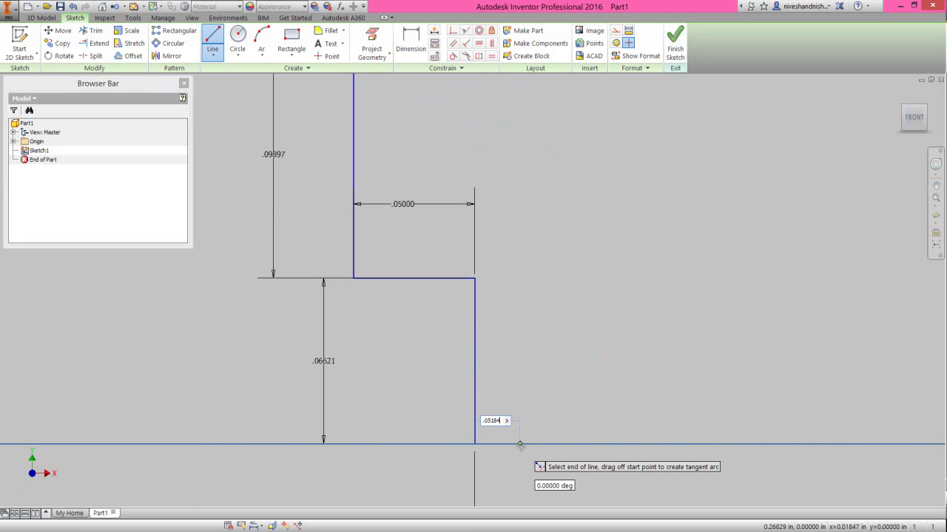
pyautogui.press('Return')
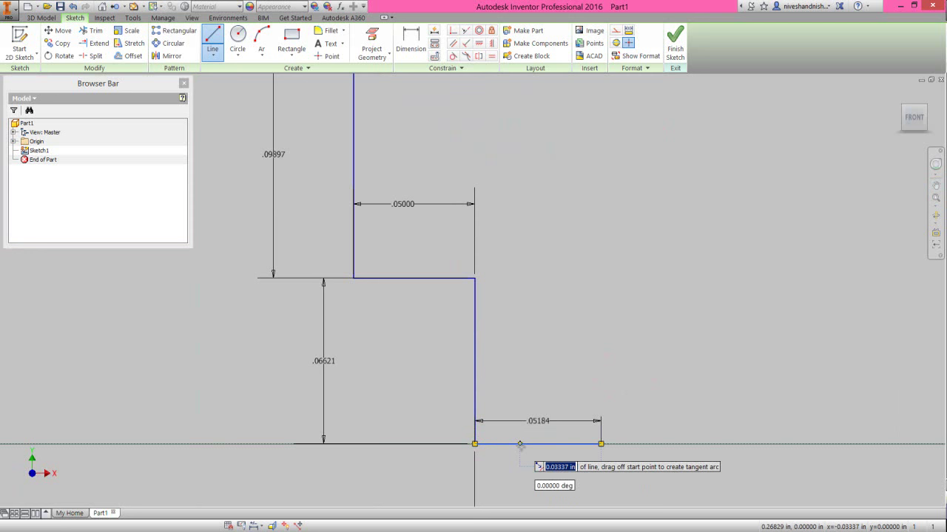
# Draw a short vertical line upward from the right end of the 0.05184 in line and dimension it as 0.03153 in
pyautogui.rightClick(599, 374)
pyautogui.click(567, 388)
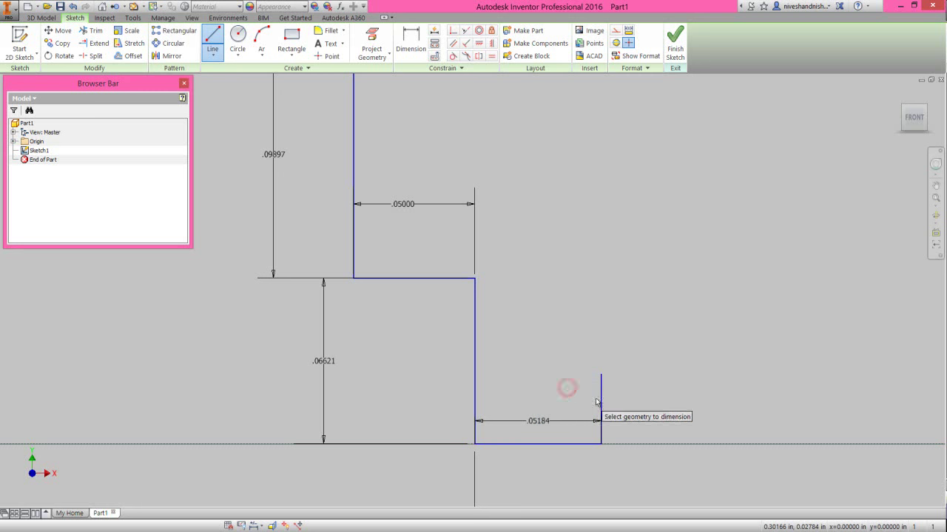
pyautogui.click(601, 400)
pyautogui.click(623, 409)
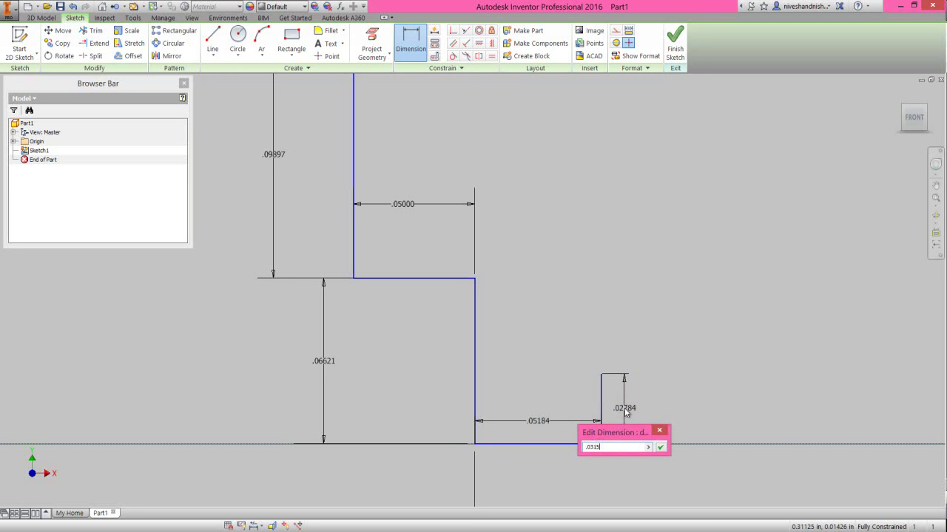
pyautogui.press('Return')
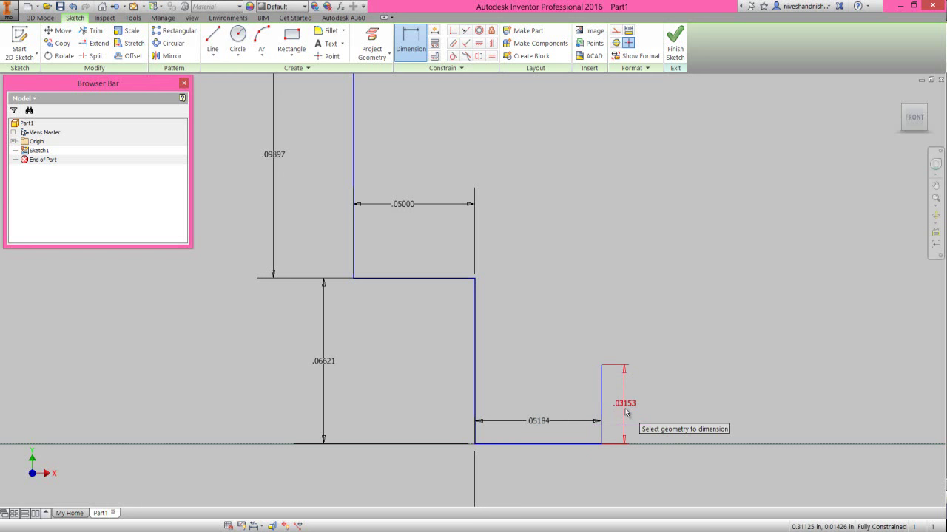
# From the upper end of the 0.03153 in line, draw a 0.02877 in horizontal line leftward and a 0.12162 in vertical line upward
pyautogui.rightClick(675, 362)
pyautogui.click(674, 341)
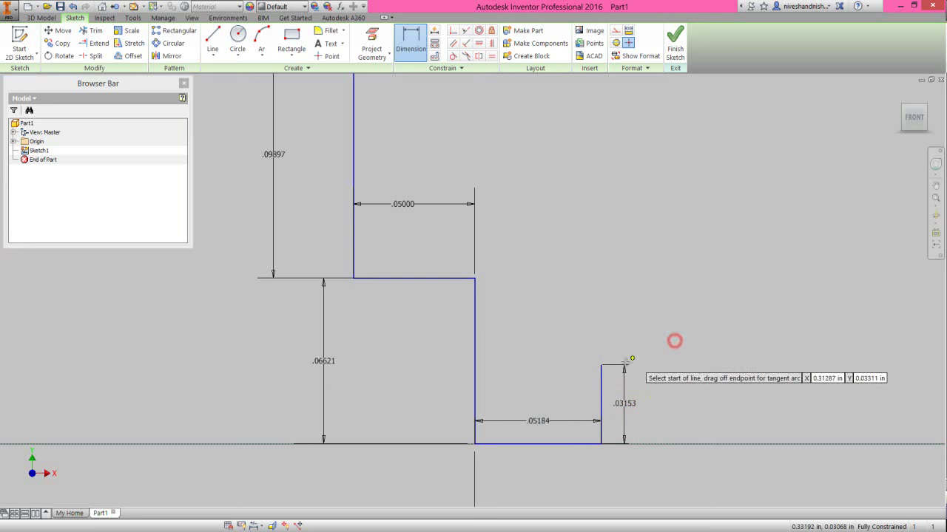
pyautogui.click(601, 366)
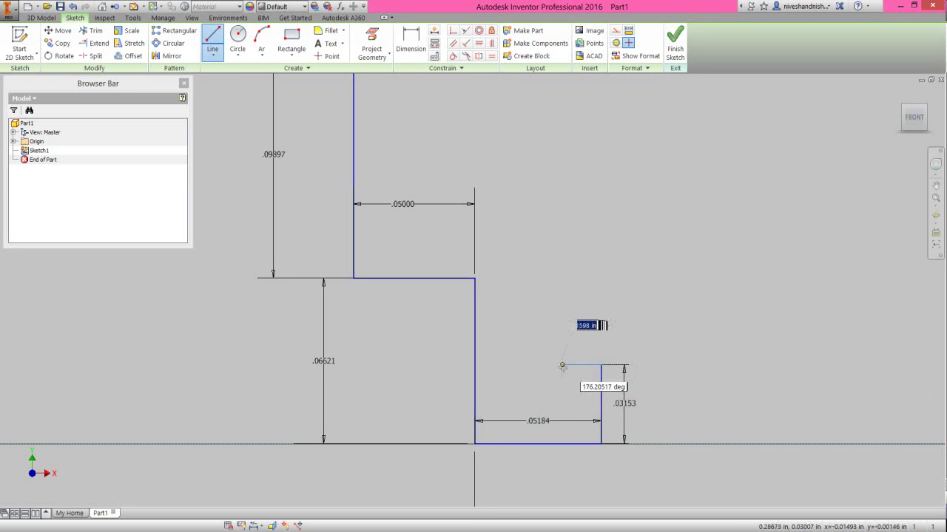
pyautogui.write('.028')
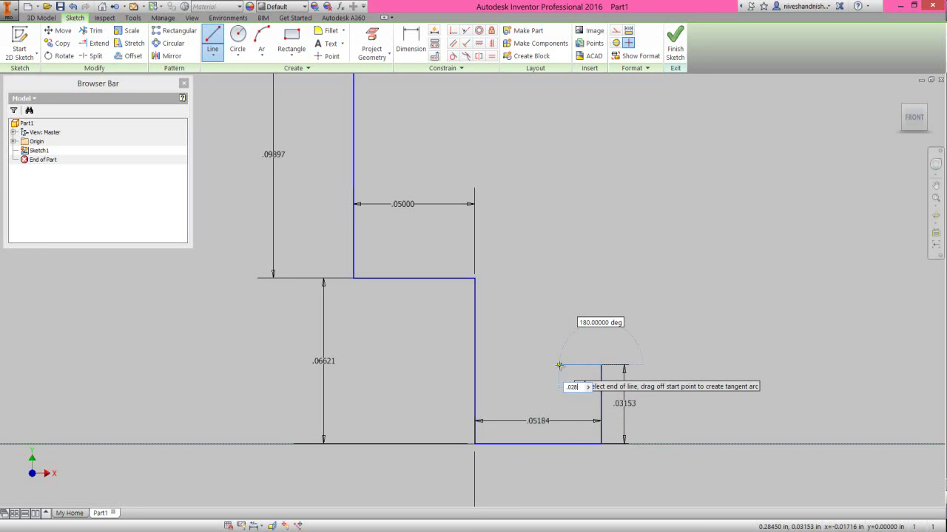
pyautogui.write('77')
pyautogui.press('Return')
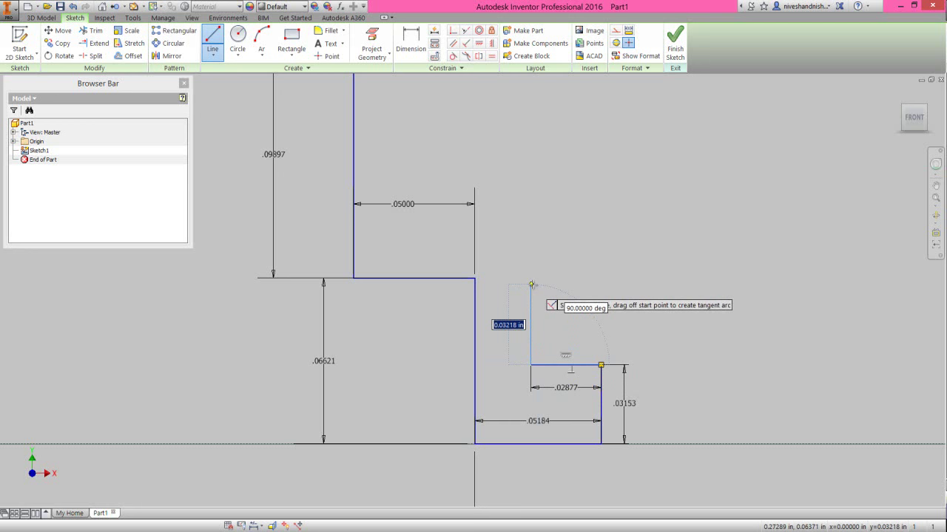
pyautogui.write('.12162')
pyautogui.press('Return')
# Continue the chain with a horizontal line about 0.019 in to the right and a 0.0375 in vertical line upward
pyautogui.scroll(-4, 530, 284)
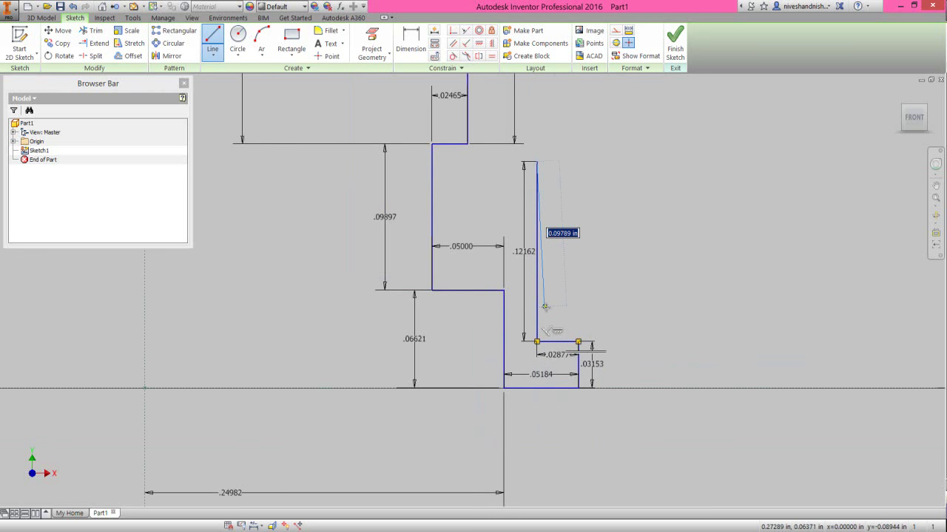
pyautogui.scroll(3, 556, 222)
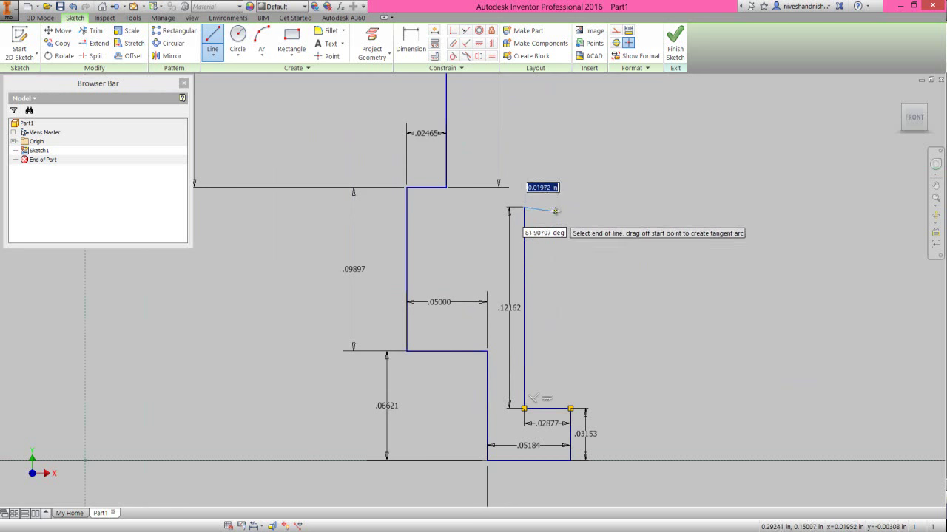
pyautogui.click(554, 209)
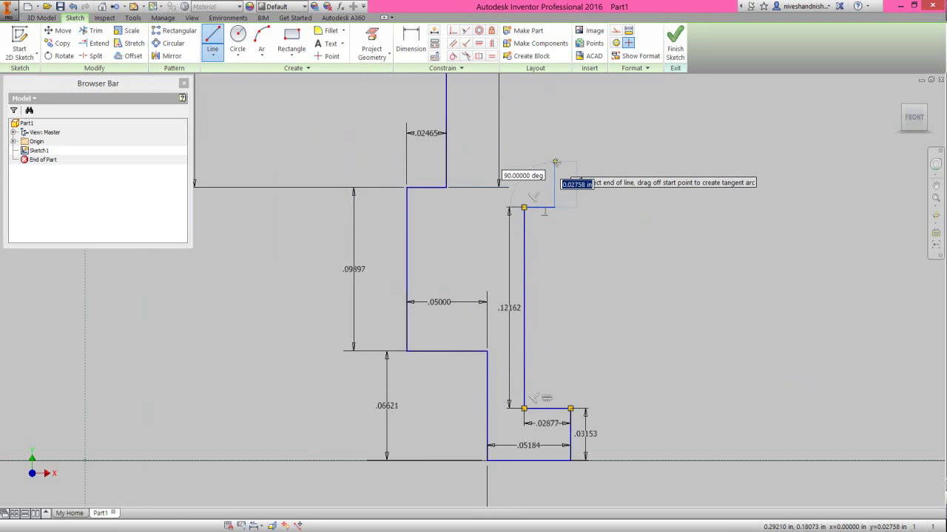
pyautogui.write('.0375')
pyautogui.press('Return')
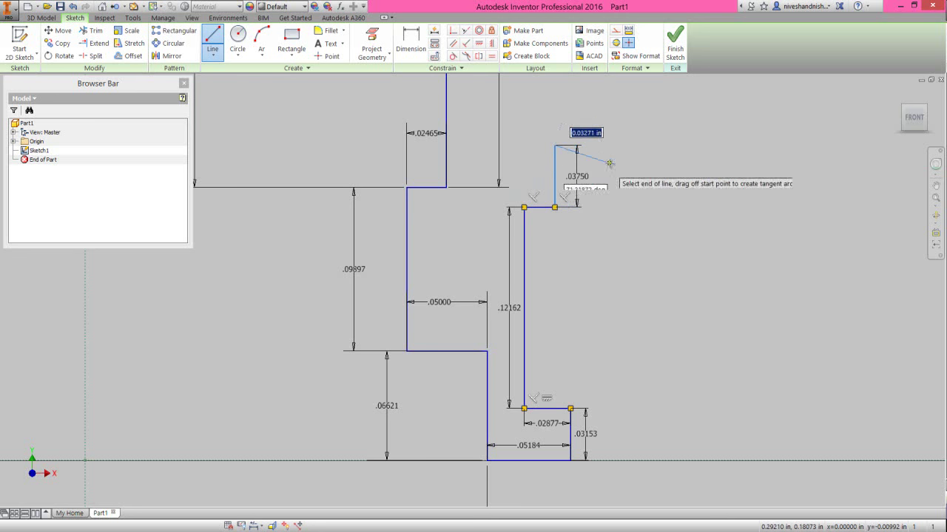
pyautogui.rightClick(615, 166)
pyautogui.click(638, 163)
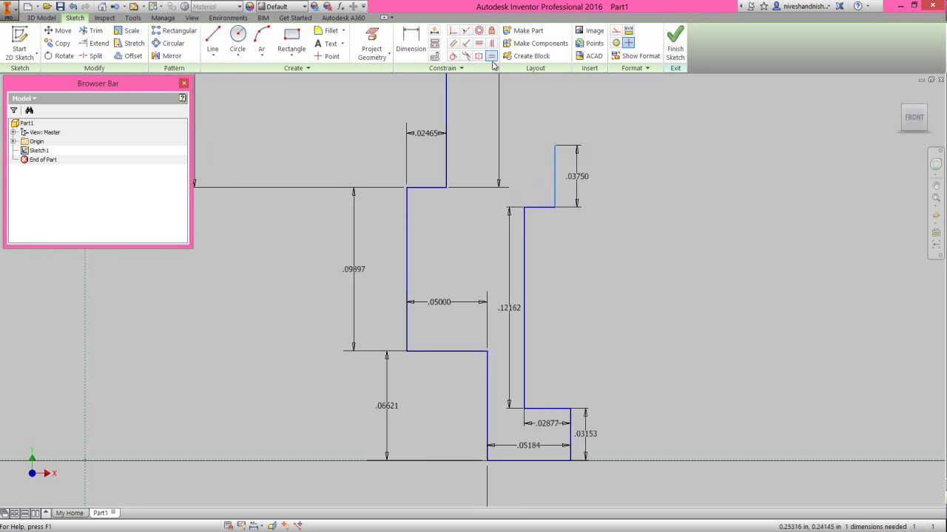
# Make the 0.0375 in vertical line collinear with the 0.03153 in vertical line at the profile's base
pyautogui.click(463, 32)
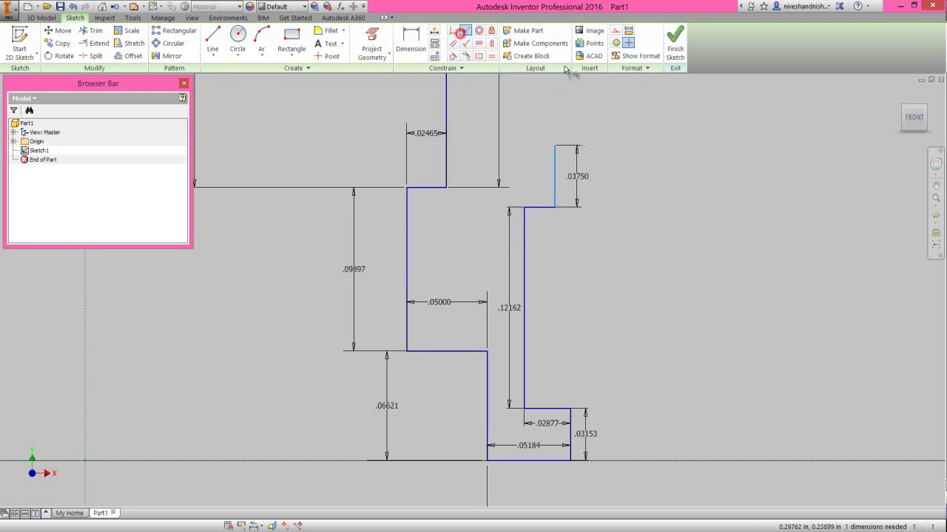
pyautogui.click(556, 177)
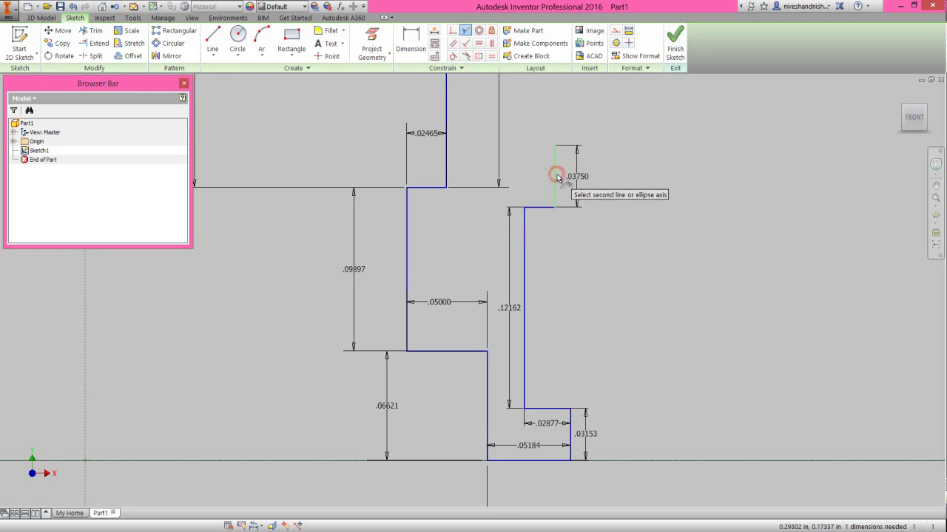
pyautogui.click(571, 423)
pyautogui.rightClick(652, 216)
pyautogui.click(677, 221)
# From the top of the 0.0375 in line, draw a line about 0.0245 in up and to the right, then one sloping up-left about 0.039 in horizontally
pyautogui.rightClick(645, 218)
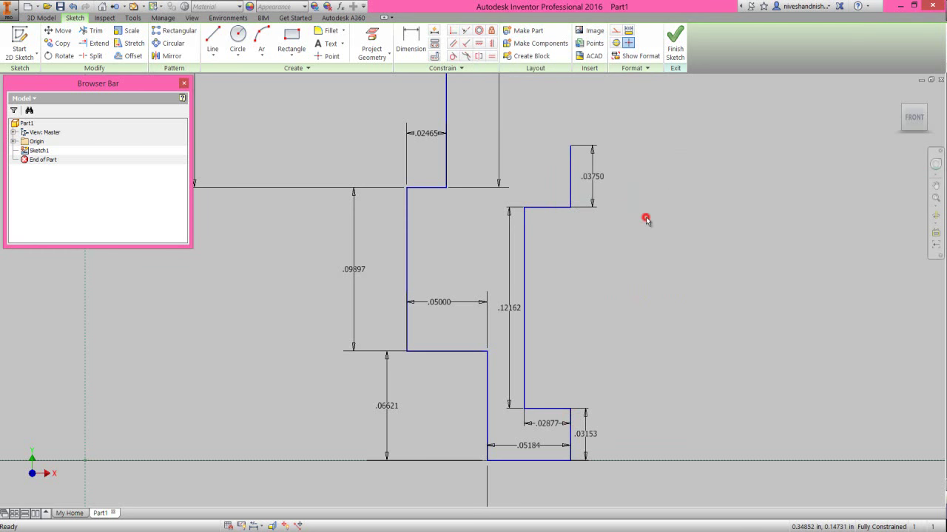
pyautogui.click(643, 190)
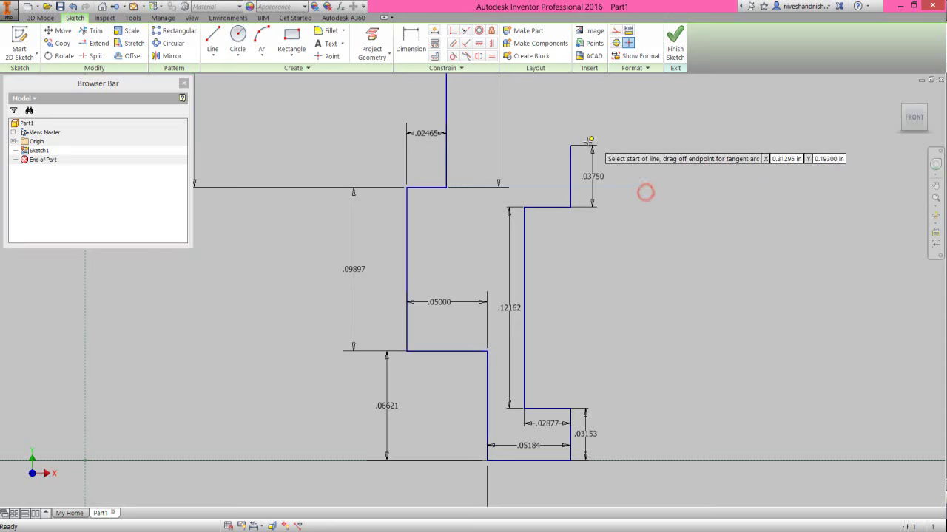
pyautogui.click(570, 145)
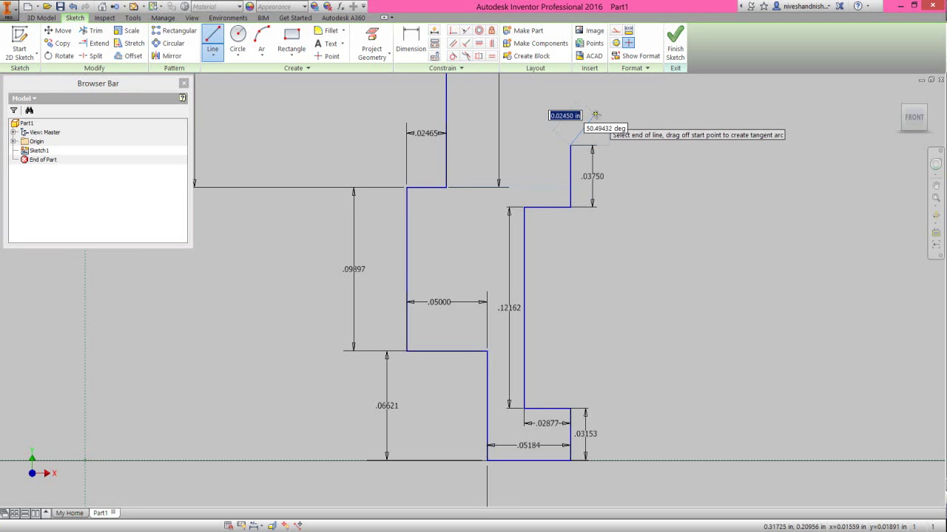
pyautogui.click(595, 115)
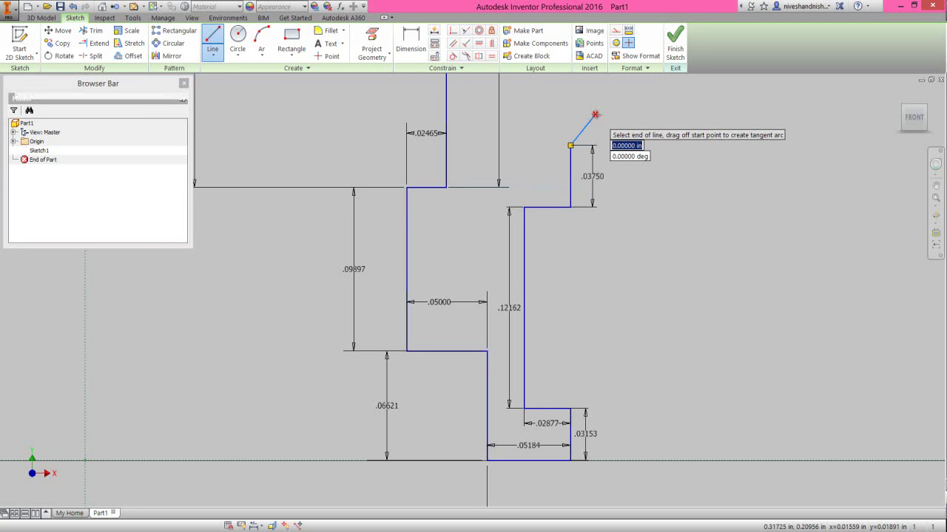
pyautogui.click(531, 99)
pyautogui.rightClick(599, 118)
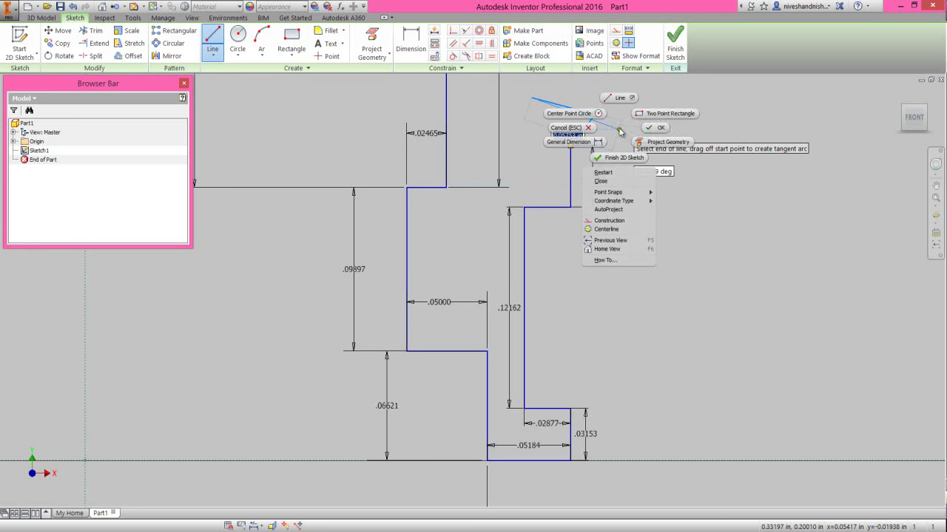
pyautogui.click(653, 124)
# Dimension the vertical height of the short slanted line above the 0.0375 in line as 0.02151 in
pyautogui.scroll(-1, 602, 124)
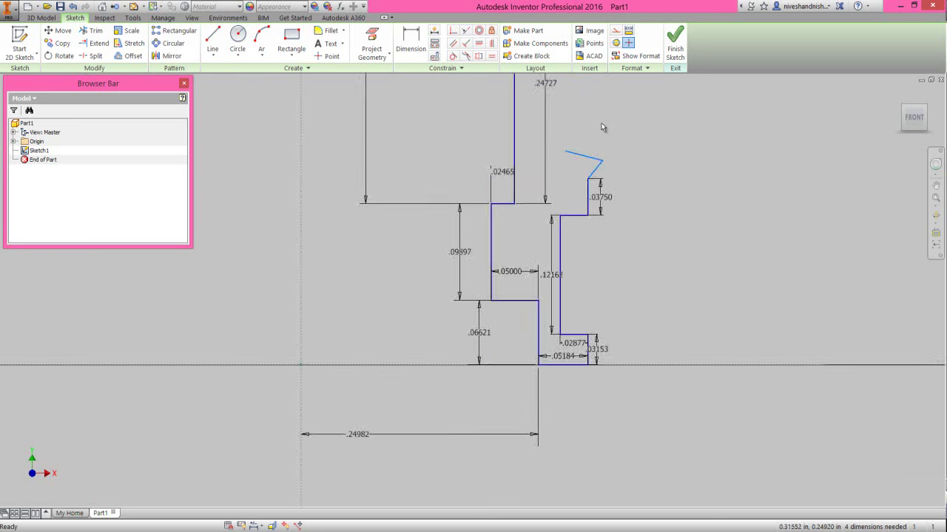
pyautogui.scroll(3, 640, 152)
pyautogui.rightClick(641, 152)
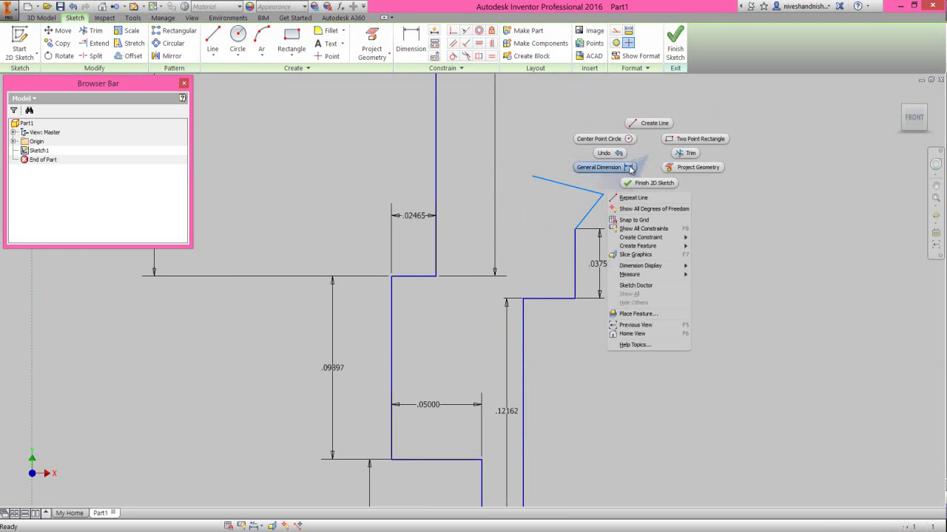
pyautogui.click(628, 167)
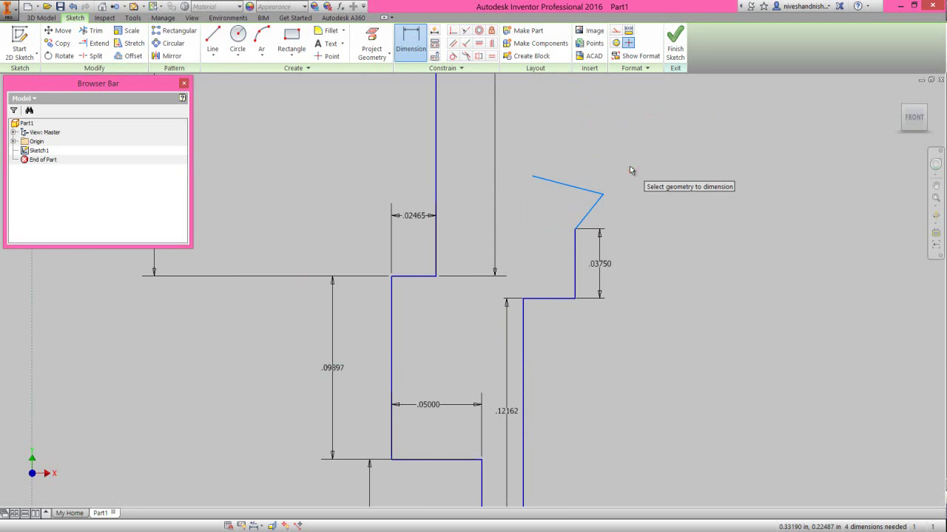
pyautogui.click(601, 195)
pyautogui.click(575, 230)
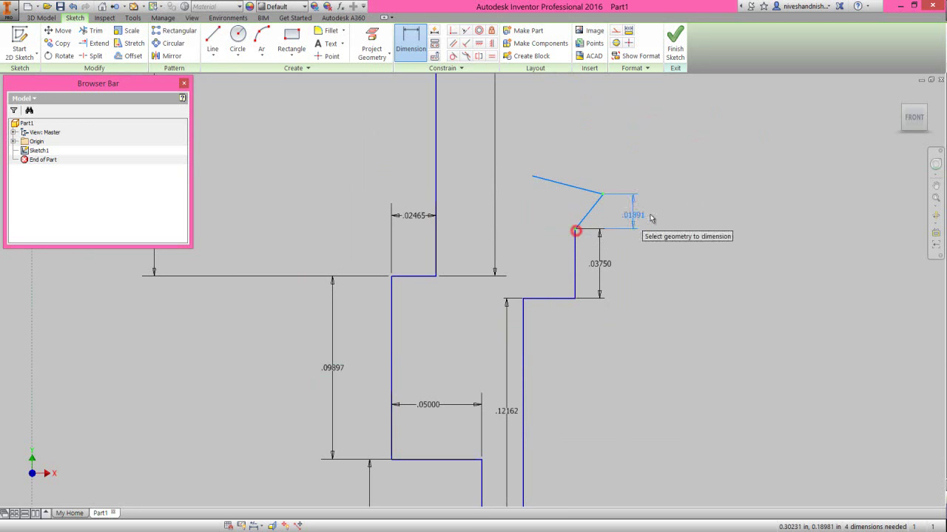
pyautogui.click(655, 215)
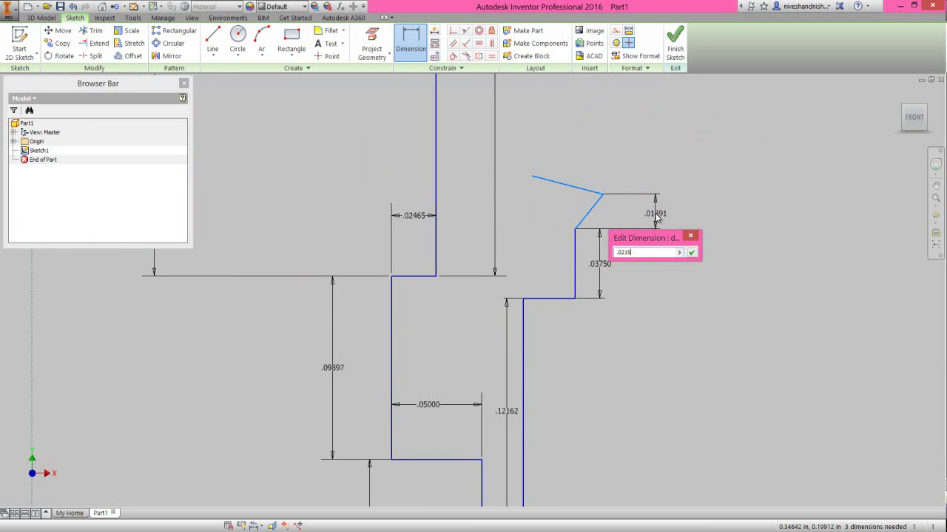
pyautogui.press('Return')
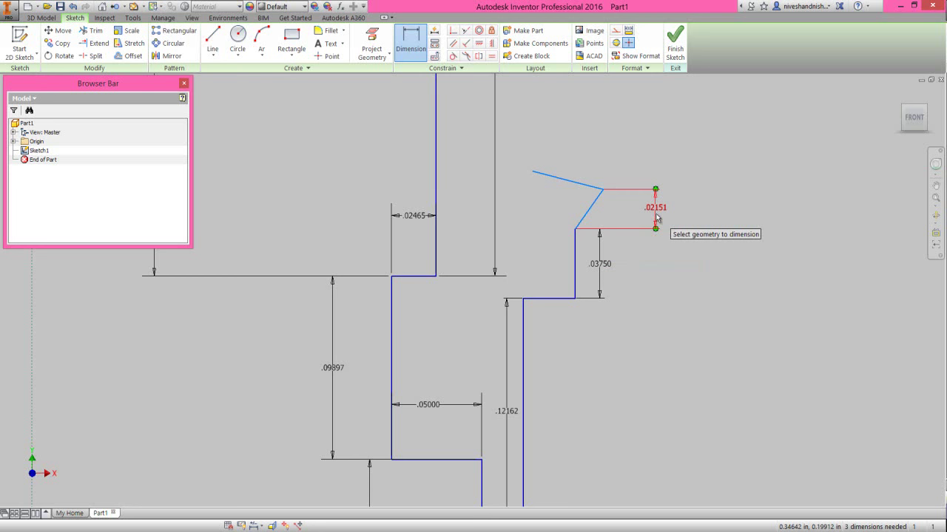
pyautogui.rightClick(684, 153)
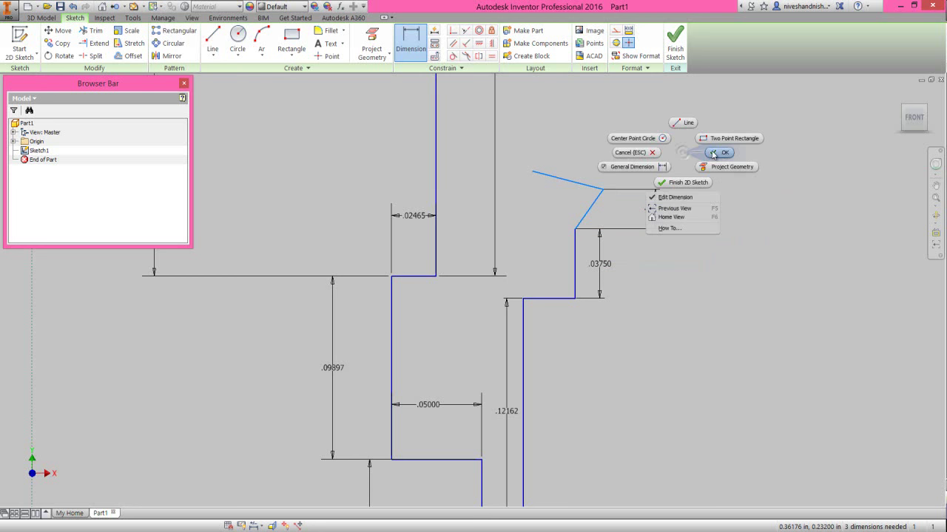
pyautogui.click(713, 153)
# Draw a line sloping down to the right from the right end of the 0.02835 in top line, spanning about 0.125 in horizontally
pyautogui.scroll(-3, 563, 313)
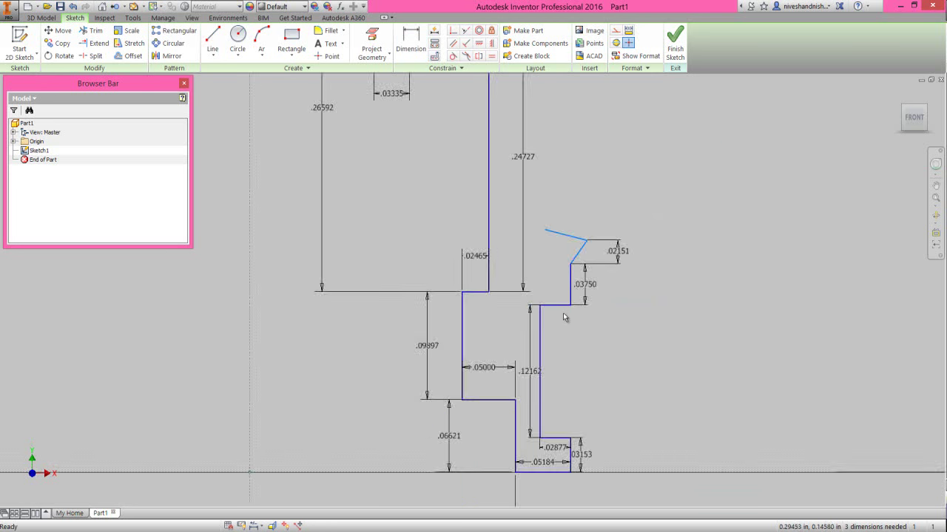
pyautogui.scroll(3, 565, 108)
pyautogui.click(554, 99)
pyautogui.rightClick(557, 102)
pyautogui.click(554, 72)
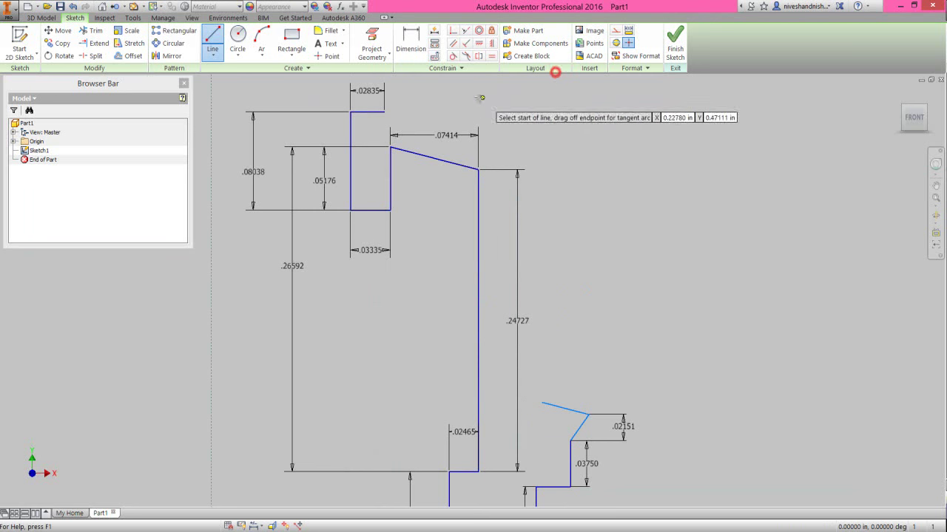
pyautogui.click(385, 112)
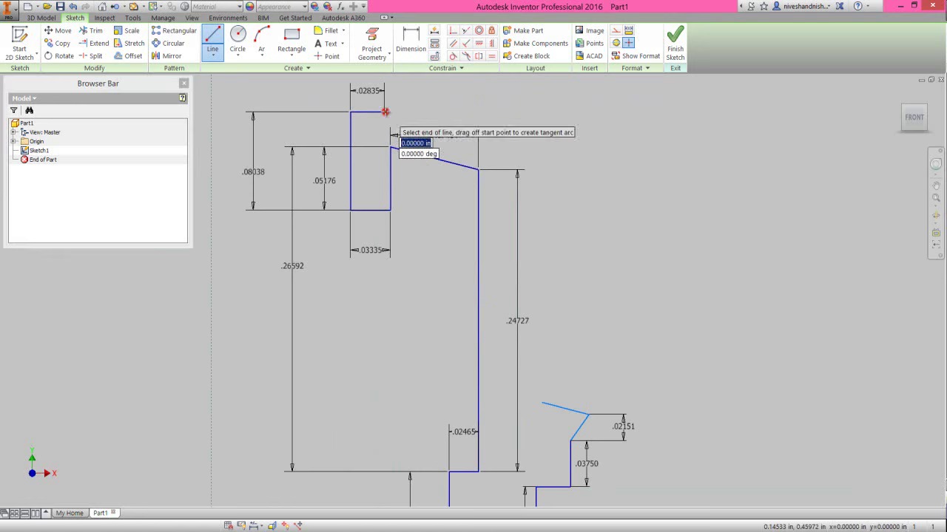
# Dimension the horizontal span of the upper sloping line as 0.21729 in
pyautogui.rightClick(557, 141)
pyautogui.click(540, 153)
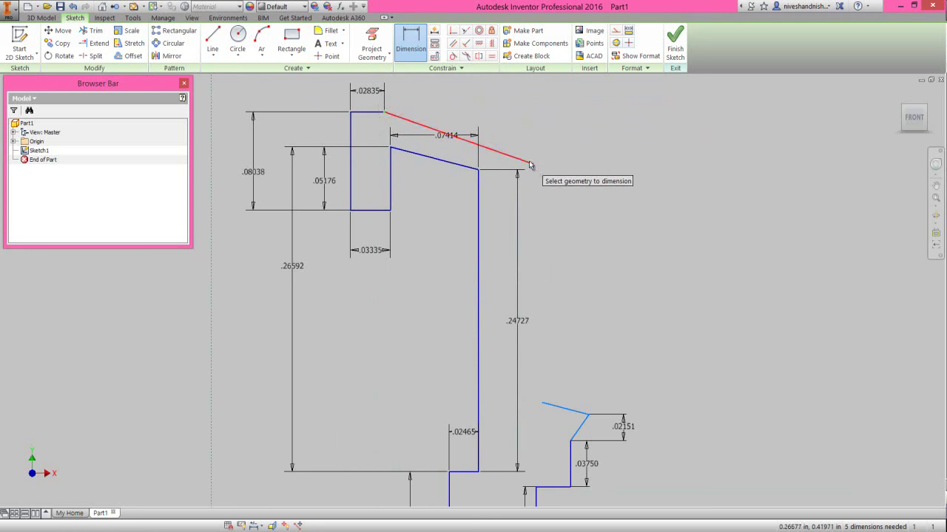
pyautogui.click(531, 164)
pyautogui.click(471, 101)
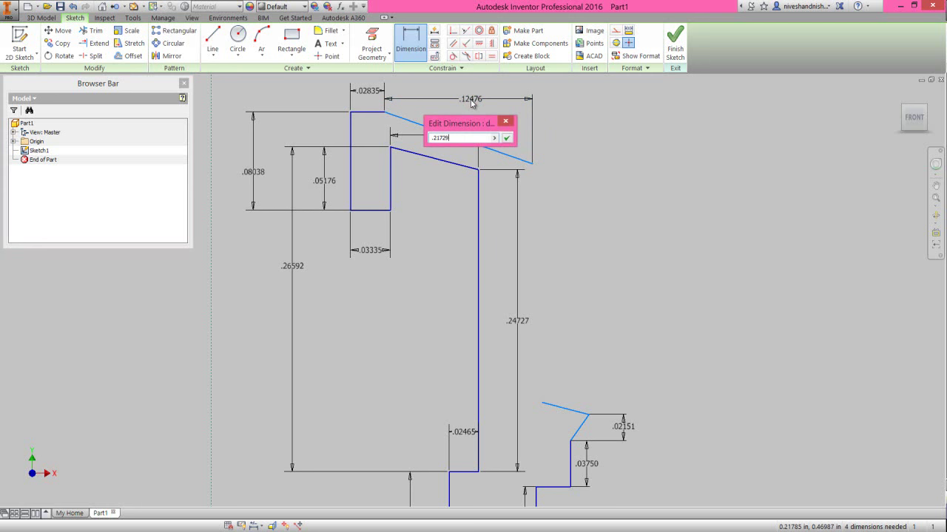
pyautogui.press('Return')
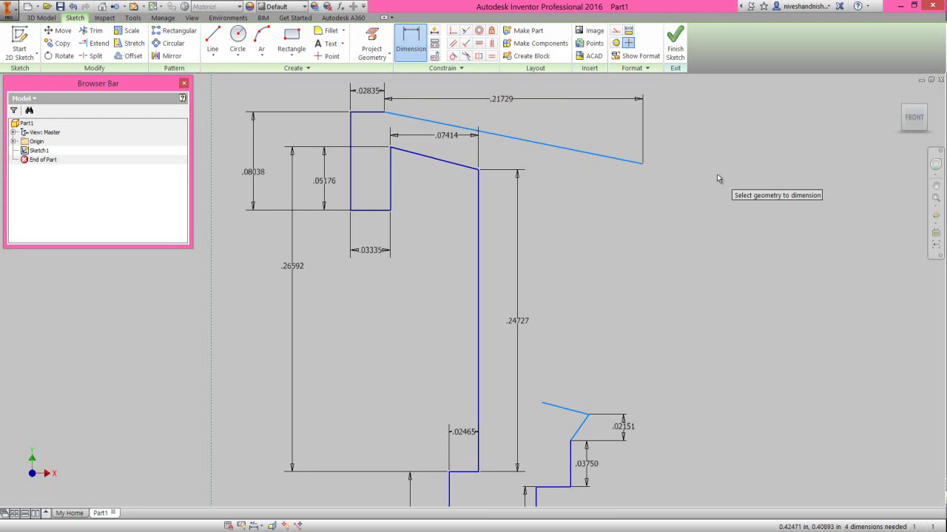
pyautogui.rightClick(717, 175)
pyautogui.click(740, 177)
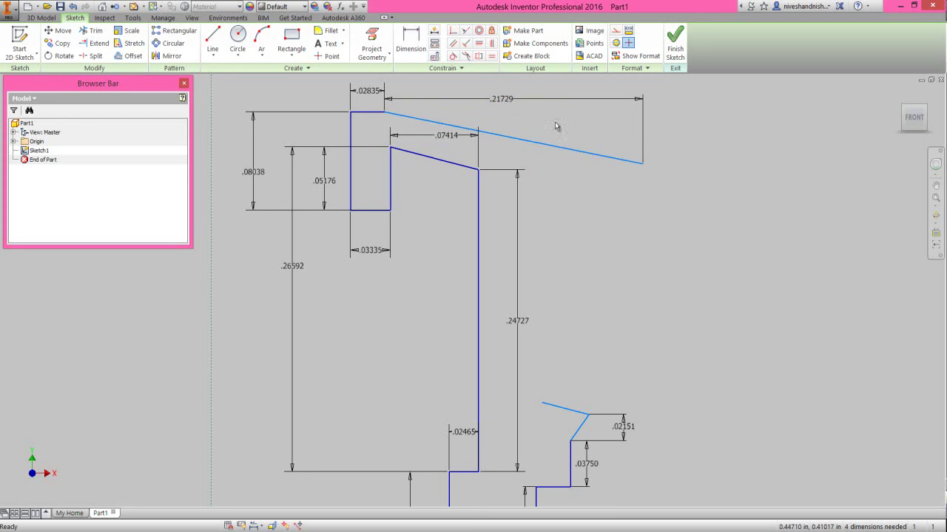
# Make the 0.21729 in sloping line parallel to the 0.07414 in sloping line below it
pyautogui.click(454, 44)
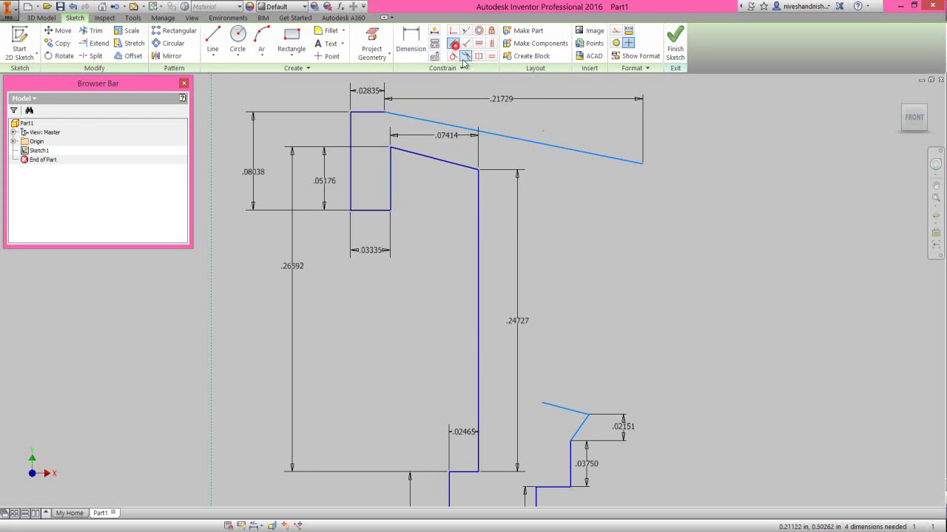
pyautogui.click(544, 143)
pyautogui.click(461, 171)
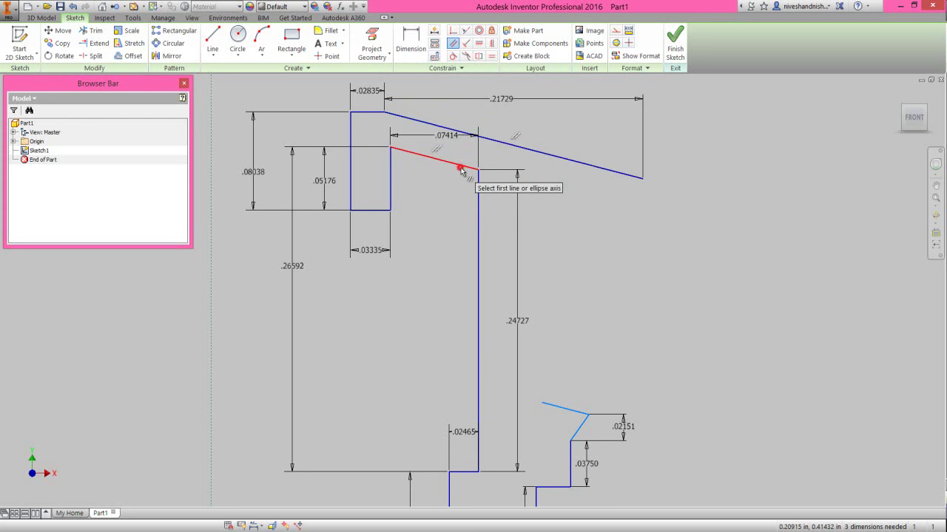
pyautogui.rightClick(671, 153)
pyautogui.click(706, 156)
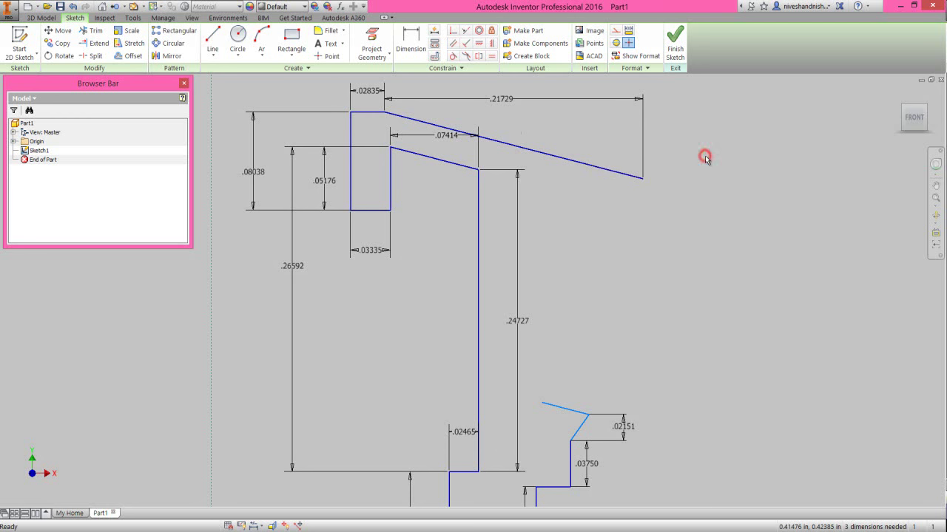
pyautogui.click(699, 161)
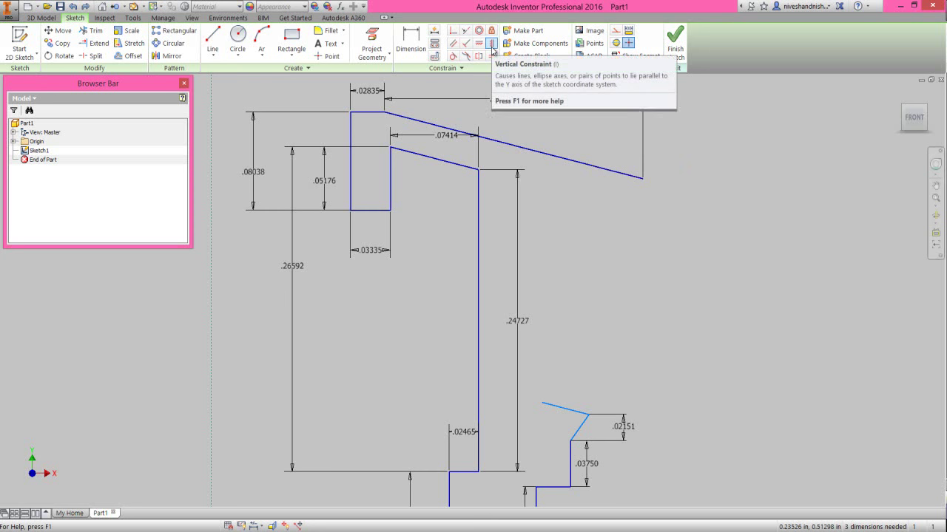
# Vertically align the pointed corner of the lower chain with the right endpoint of the upper sloping line
pyautogui.click(492, 46)
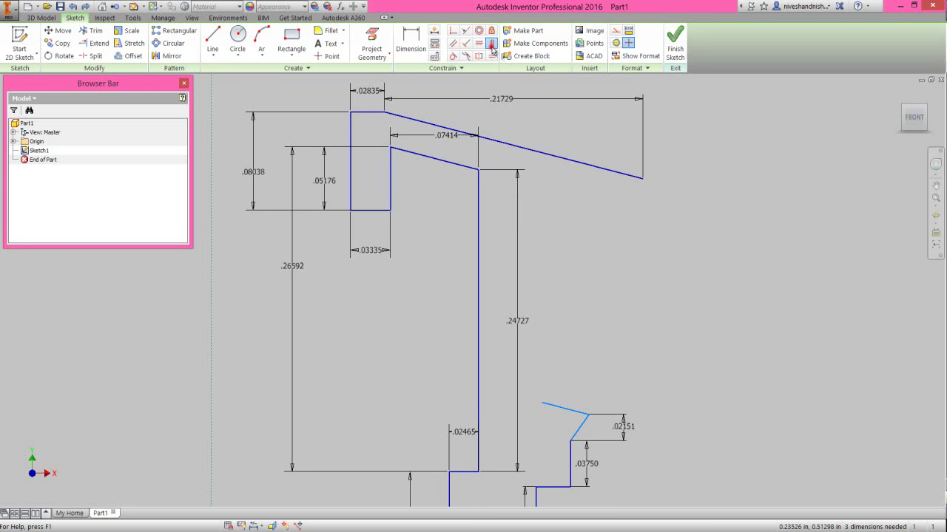
pyautogui.click(640, 181)
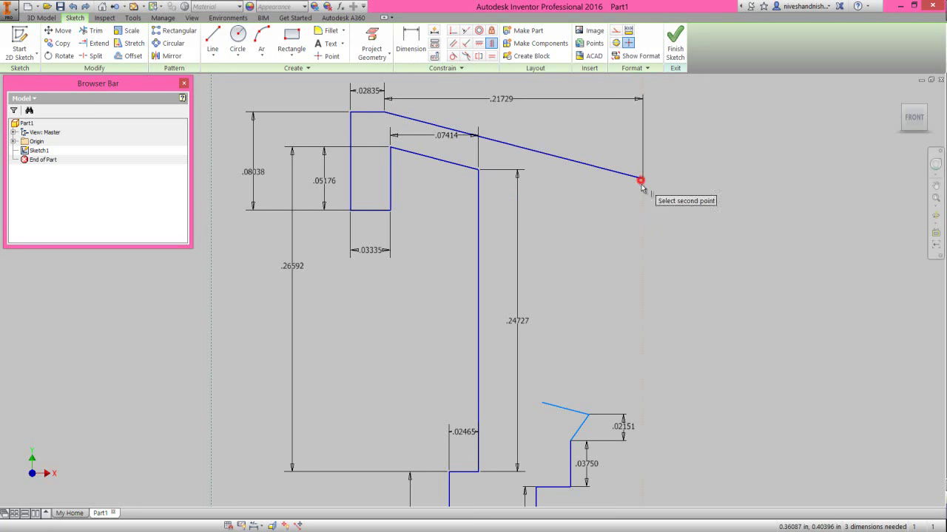
pyautogui.click(589, 418)
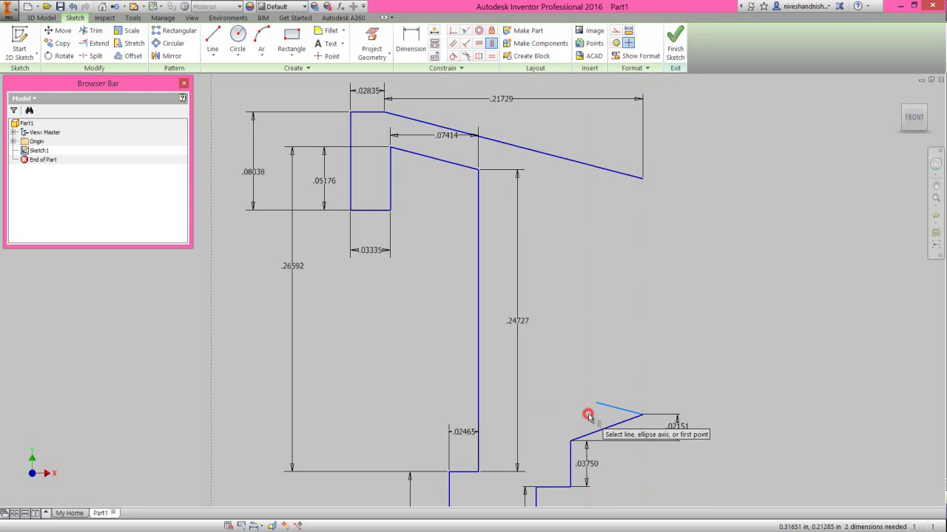
# Dimension the horizontal span of the lower chain's open sloping line as 0.12714 in and move its free left endpoint upward
pyautogui.rightClick(652, 291)
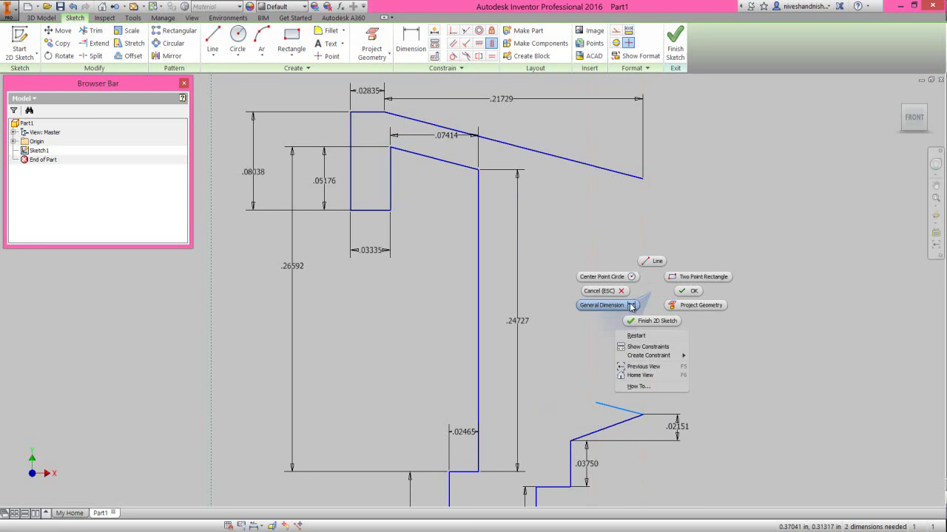
pyautogui.click(631, 306)
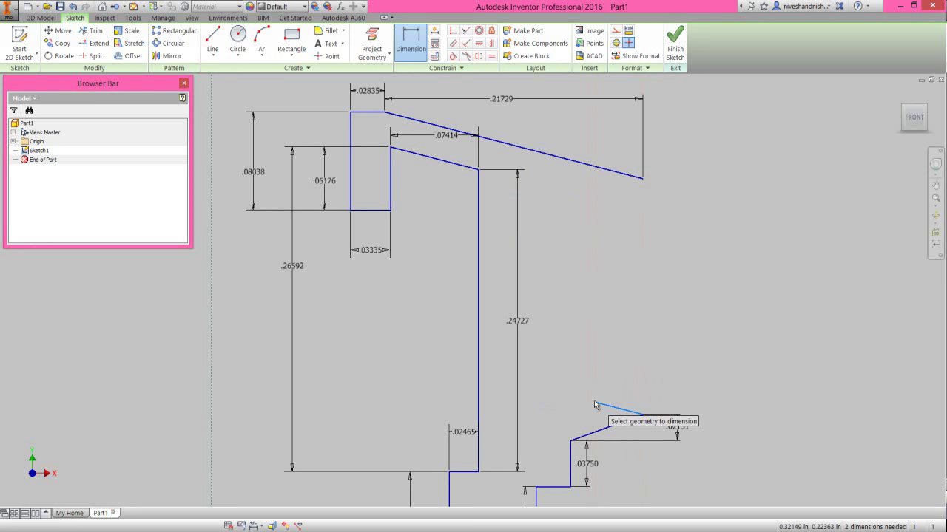
pyautogui.click(638, 416)
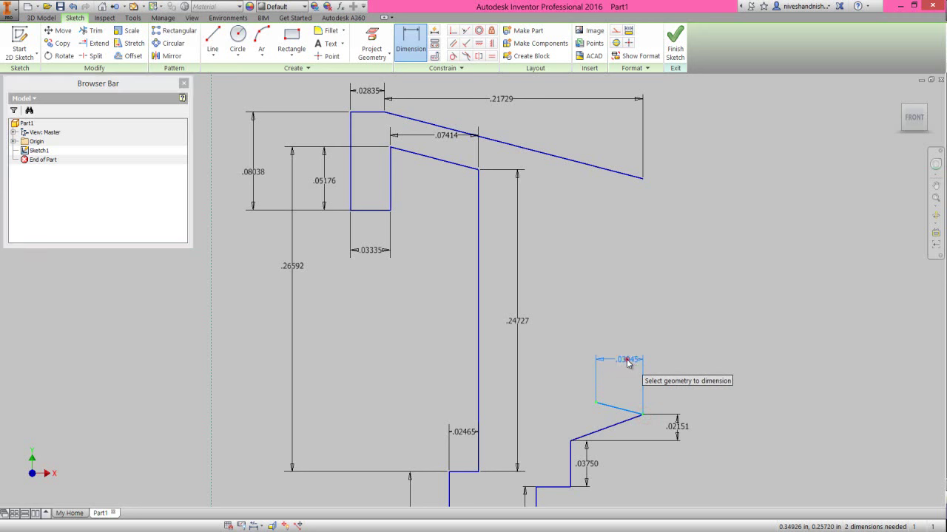
pyautogui.click(627, 358)
pyautogui.write('.12')
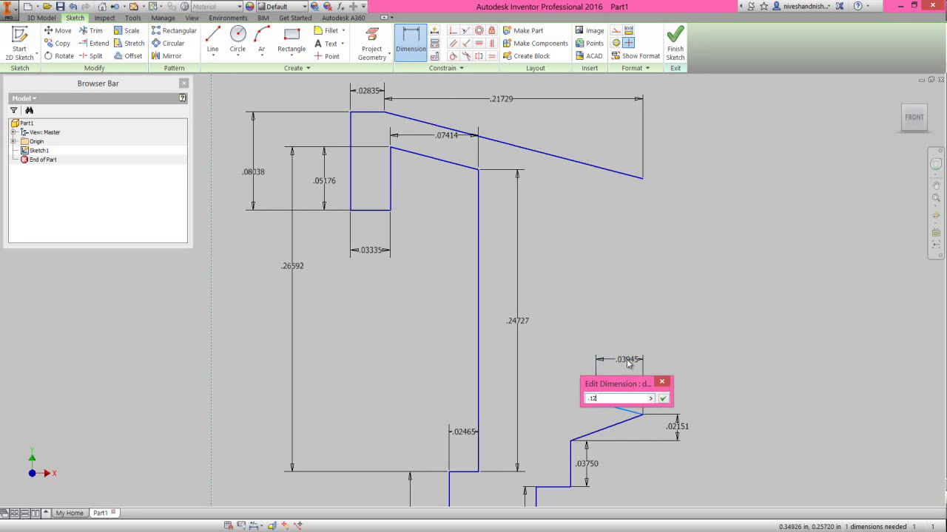
pyautogui.write('714')
pyautogui.press('Return')
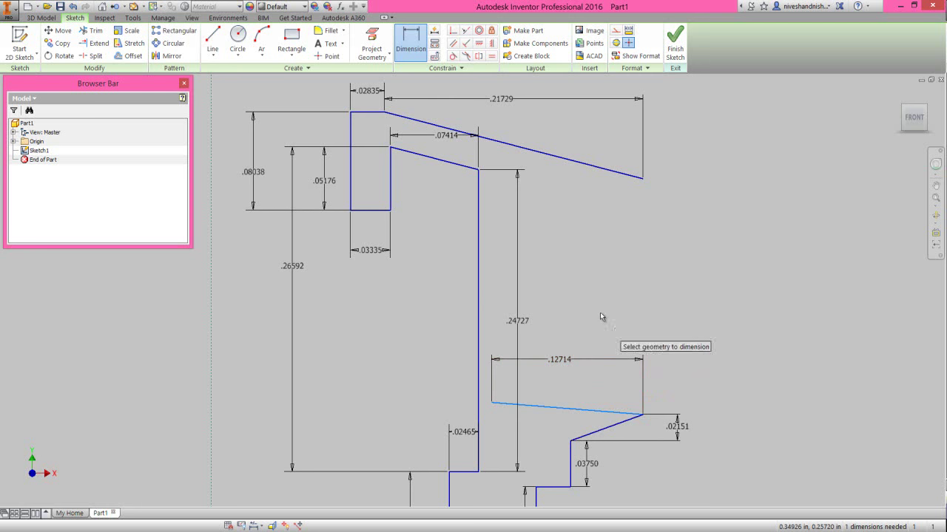
pyautogui.rightClick(628, 302)
pyautogui.click(627, 304)
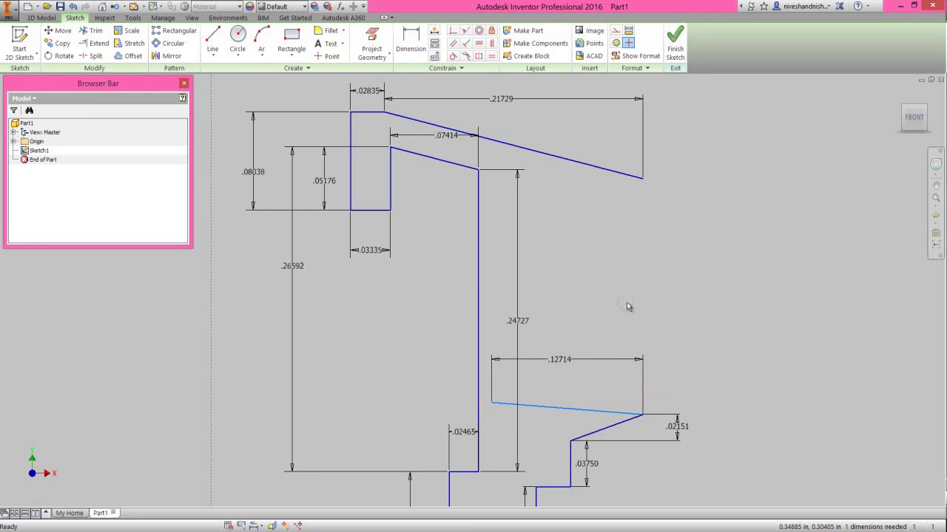
pyautogui.moveTo(490, 405); pyautogui.dragTo(491, 380)
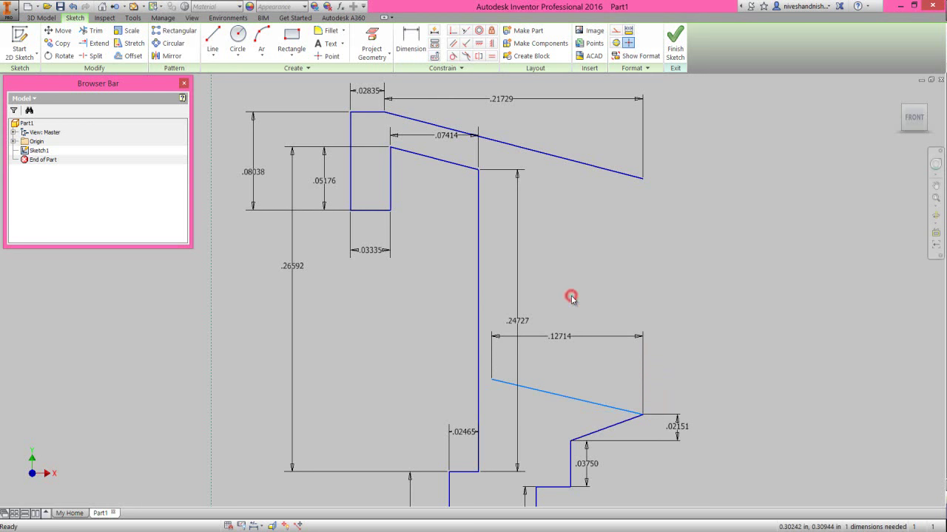
# Dimension the vertical rise of the lower chain's open sloping line as 0.03212 in and place the dimension just inside its upper end
pyautogui.rightClick(571, 298)
pyautogui.click(546, 314)
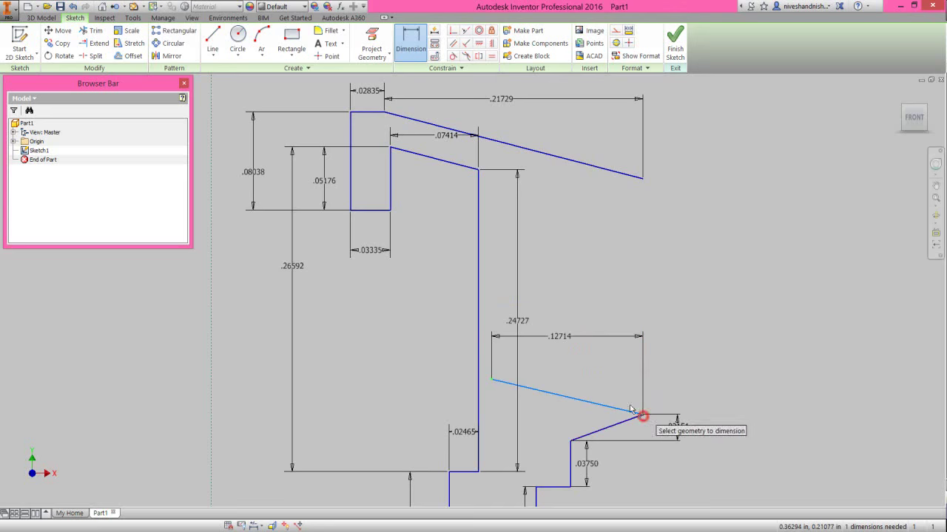
pyautogui.click(492, 383)
pyautogui.click(484, 396)
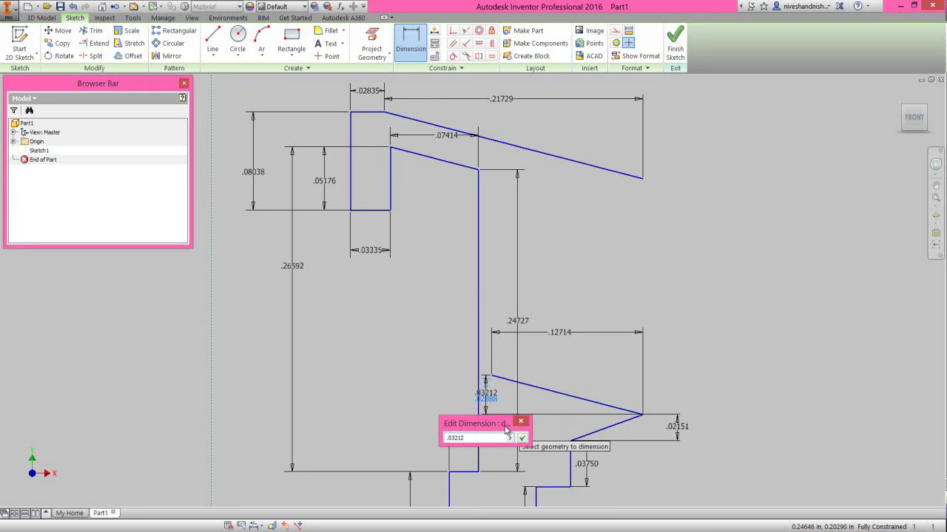
pyautogui.press('Return')
pyautogui.rightClick(566, 312)
pyautogui.click(592, 313)
pyautogui.moveTo(485, 391); pyautogui.dragTo(491, 401)
pyautogui.click(718, 358)
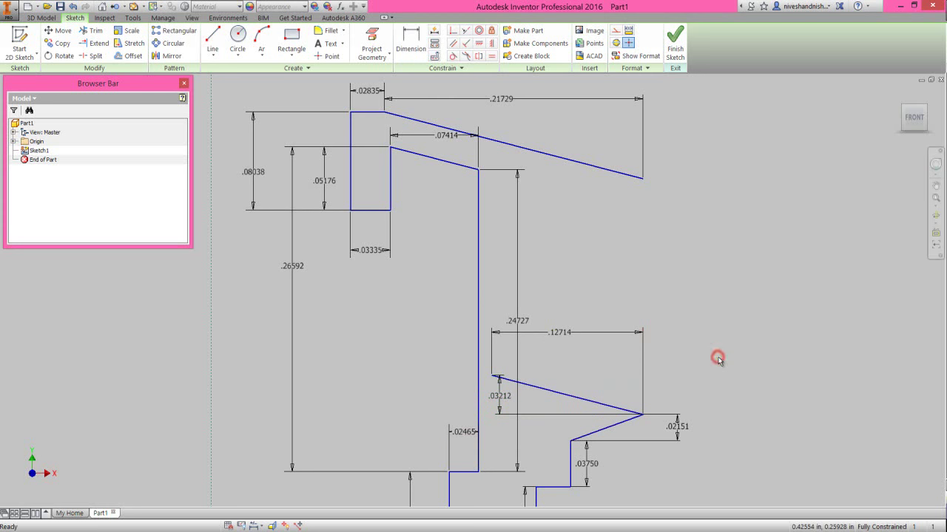
# Pattern the 0.12714 in sloping line upward along the long vertical line with 3 instances spaced 0.06429 in apart
pyautogui.click(176, 31)
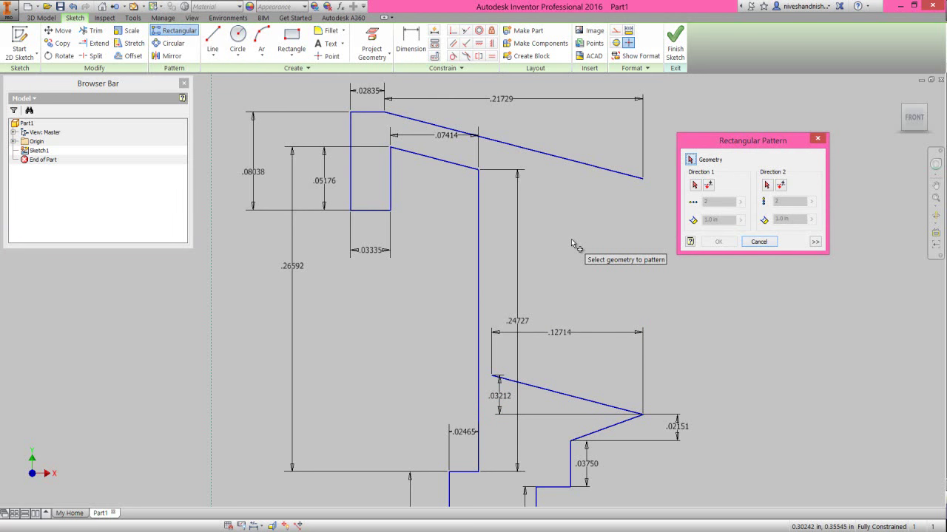
pyautogui.click(551, 389)
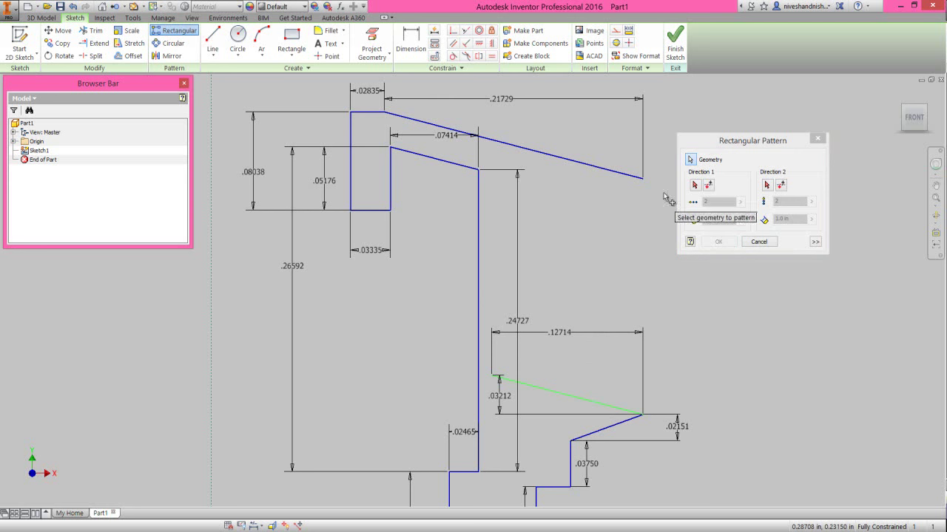
pyautogui.click(723, 141)
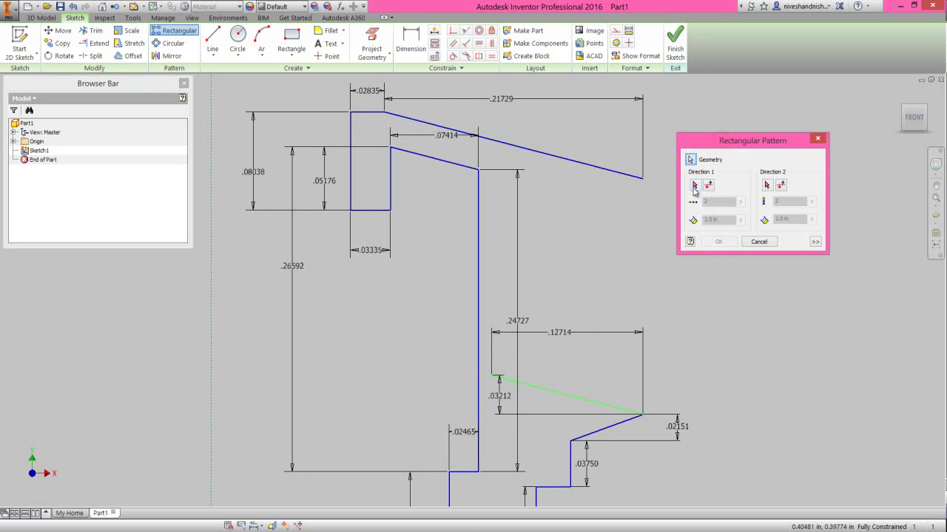
pyautogui.click(695, 186)
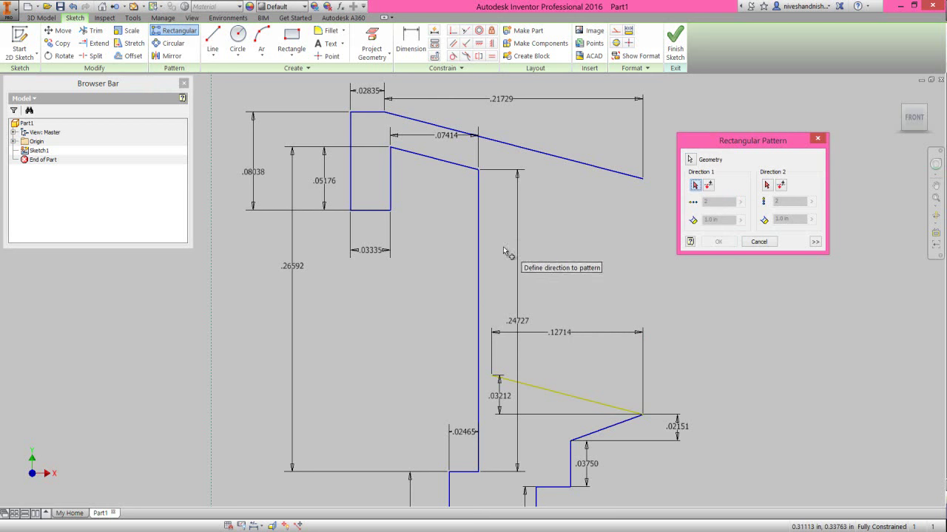
pyautogui.click(479, 251)
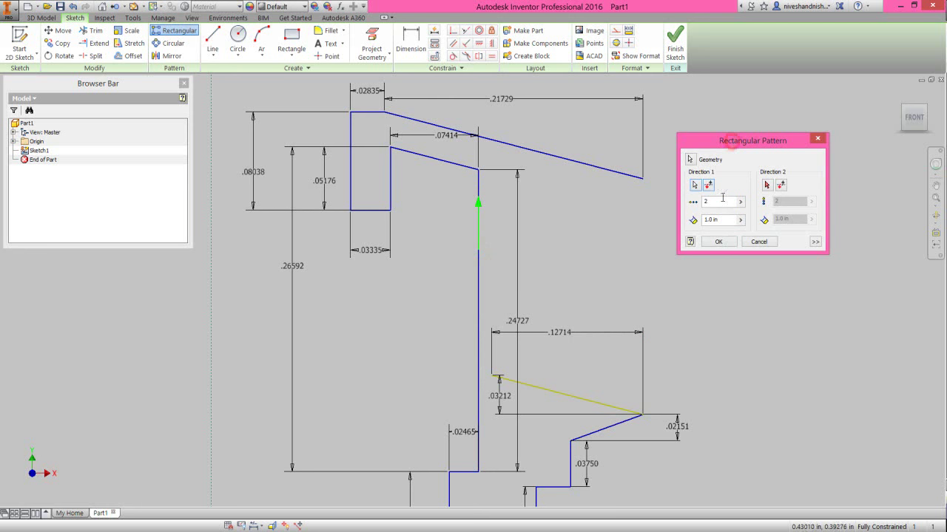
pyautogui.doubleClick(718, 203)
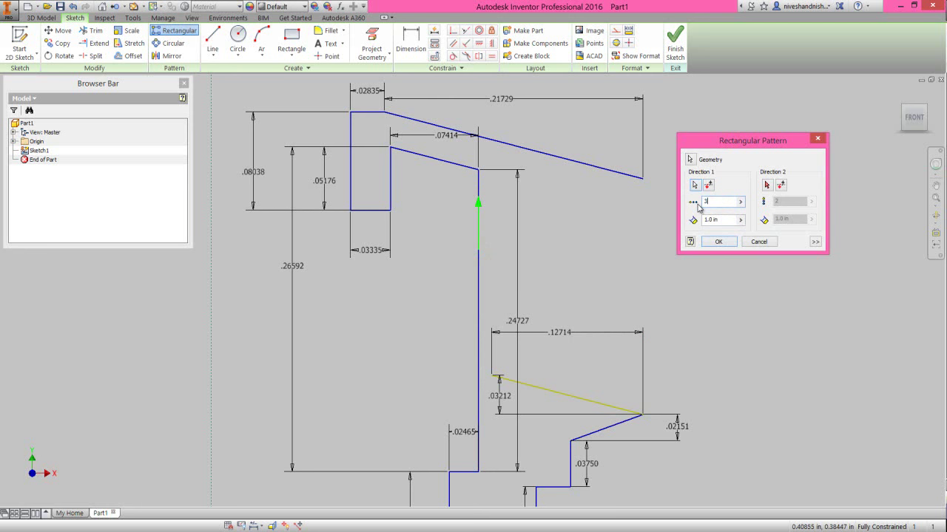
pyautogui.doubleClick(722, 219)
pyautogui.write('.06429')
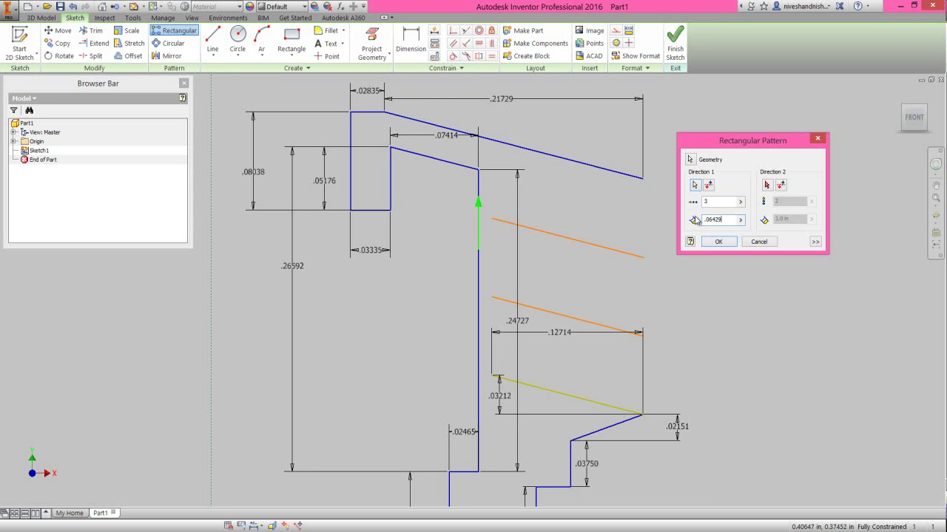
pyautogui.click(717, 242)
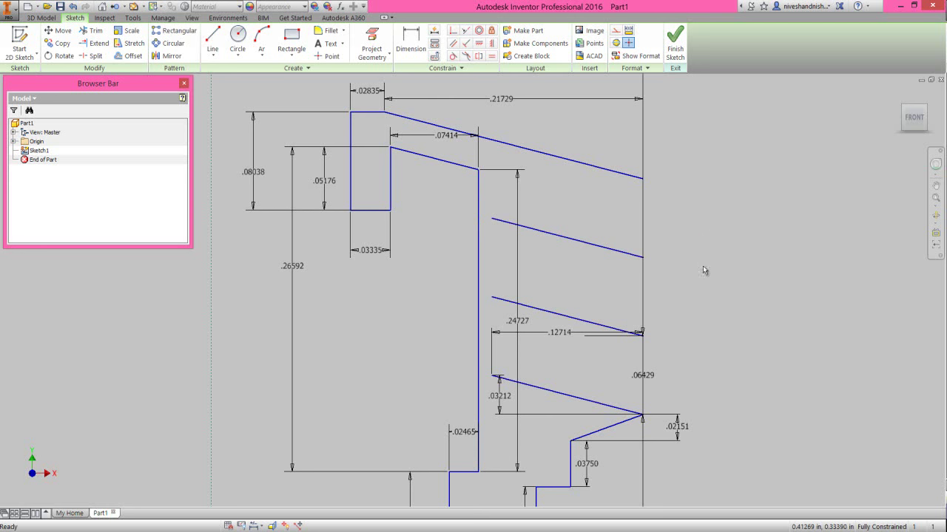
# Draw three connecting diagonal lines between the ends of the patterned sloping lines and the top sloping line, closing the zigzag profile
pyautogui.rightClick(710, 204)
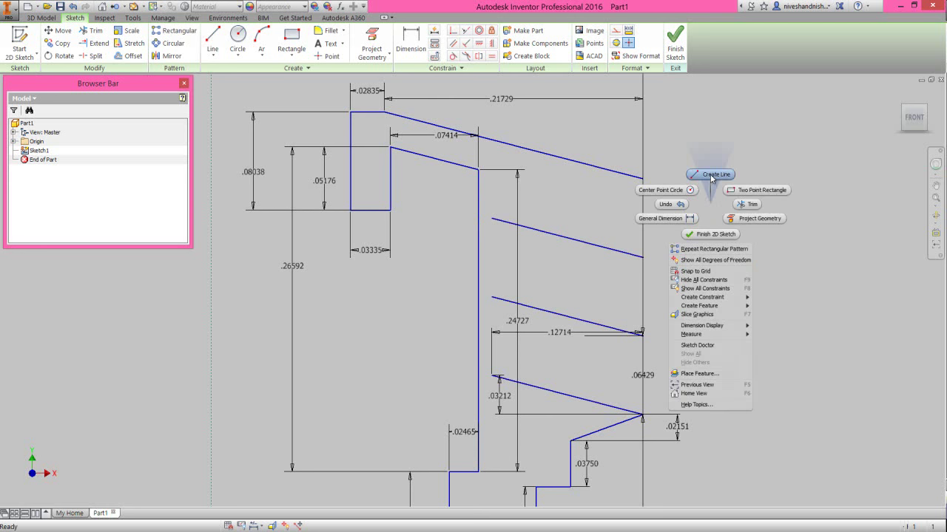
pyautogui.click(711, 174)
pyautogui.click(492, 376)
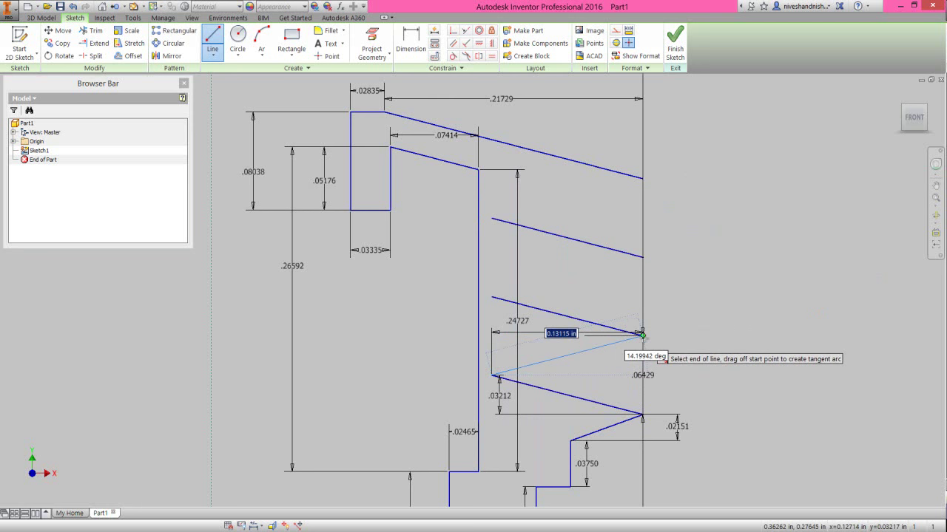
pyautogui.doubleClick(642, 335)
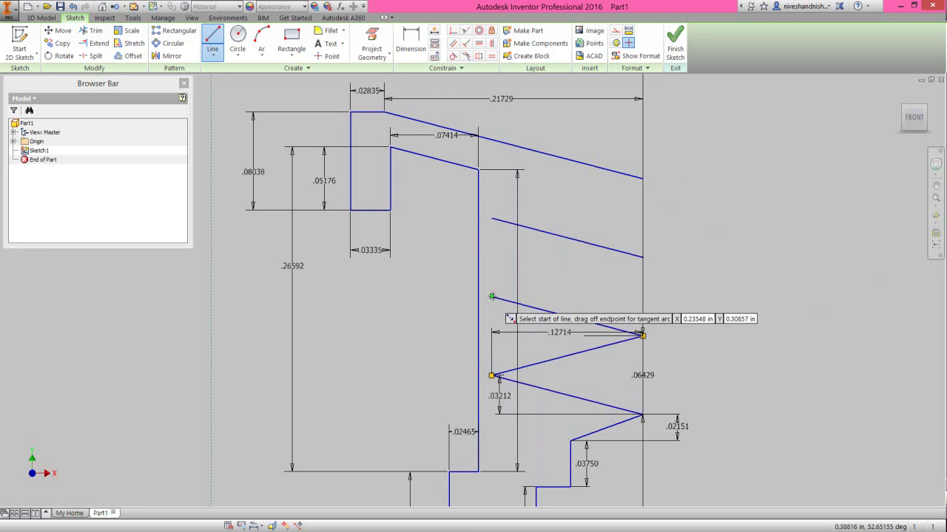
pyautogui.click(491, 297)
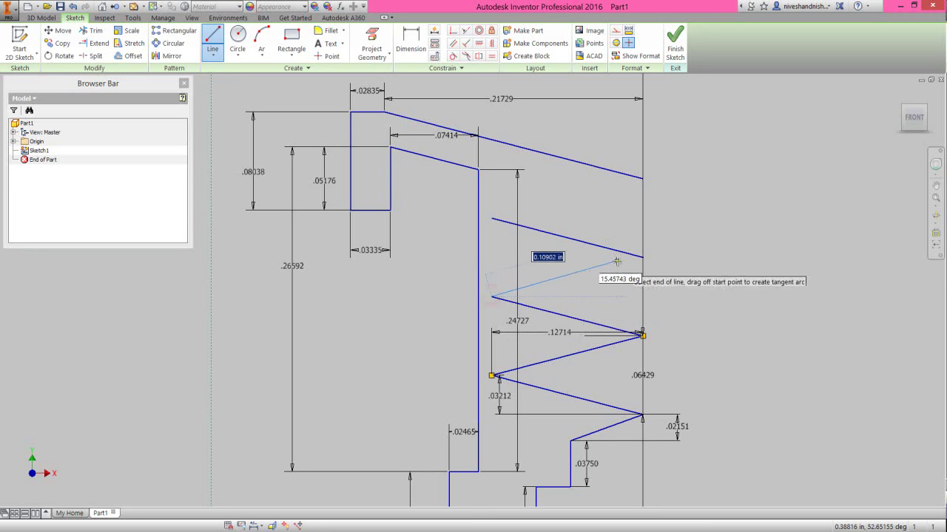
pyautogui.doubleClick(642, 257)
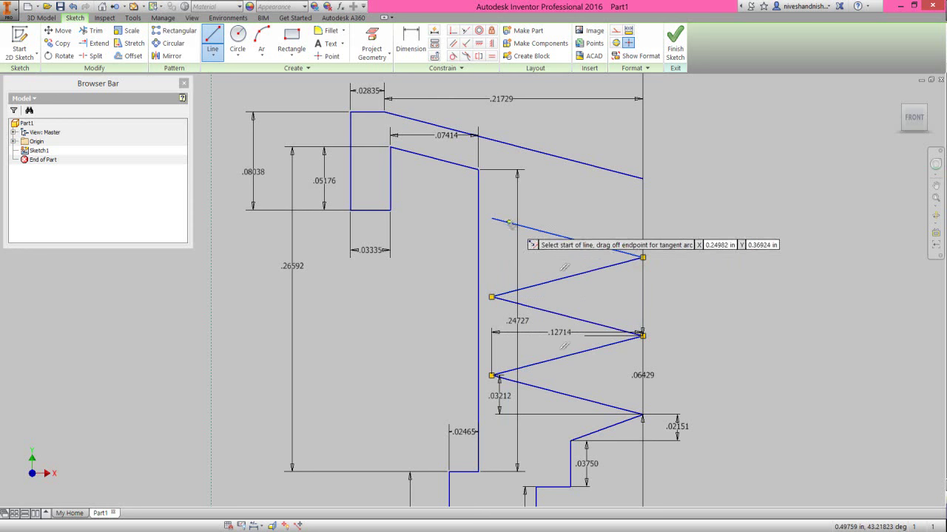
pyautogui.click(492, 218)
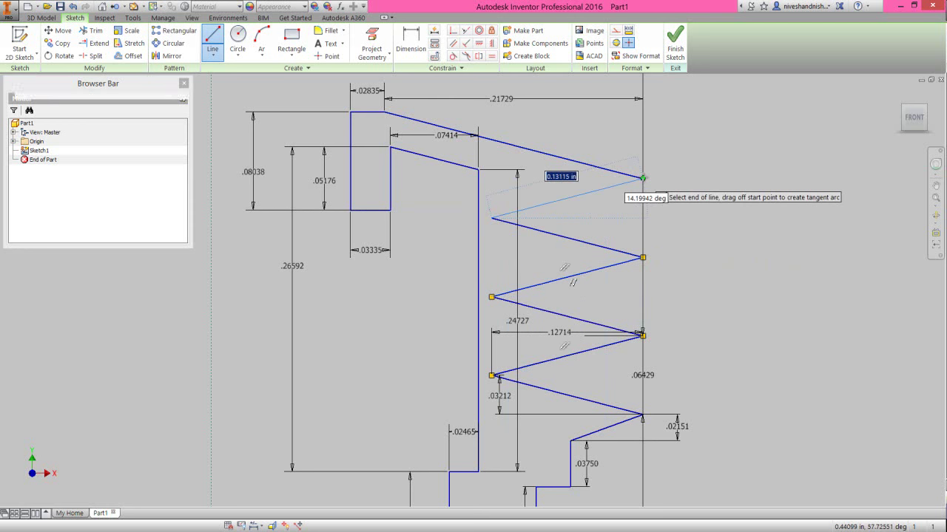
pyautogui.doubleClick(641, 177)
pyautogui.rightClick(641, 179)
pyautogui.click(625, 147)
# Finish the sketch and revolve the closed profile with full extents about the vertical projected axis as a new solid
pyautogui.scroll(-3, 625, 148)
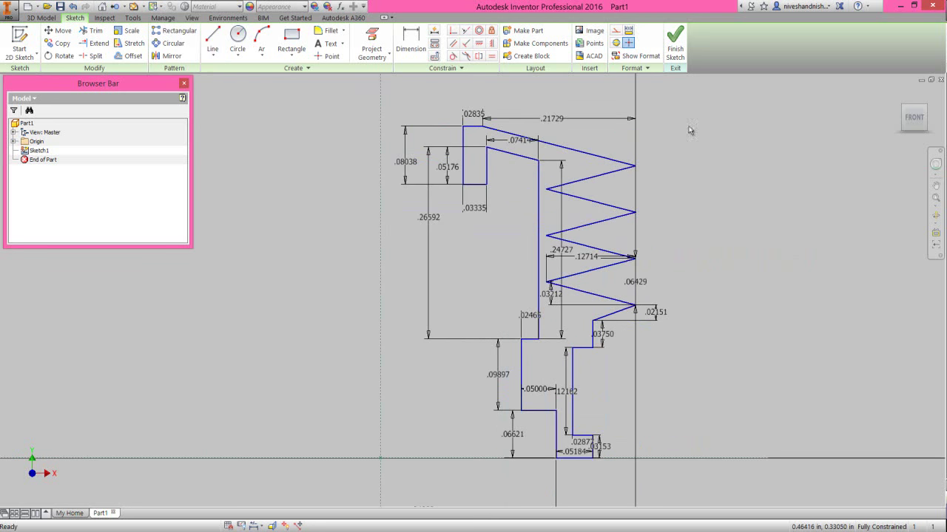
pyautogui.click(675, 43)
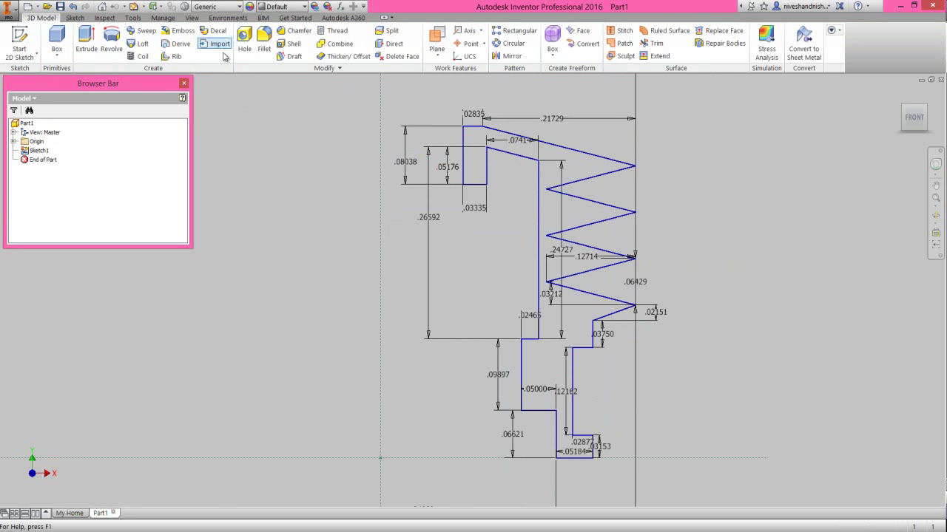
pyautogui.click(299, 225)
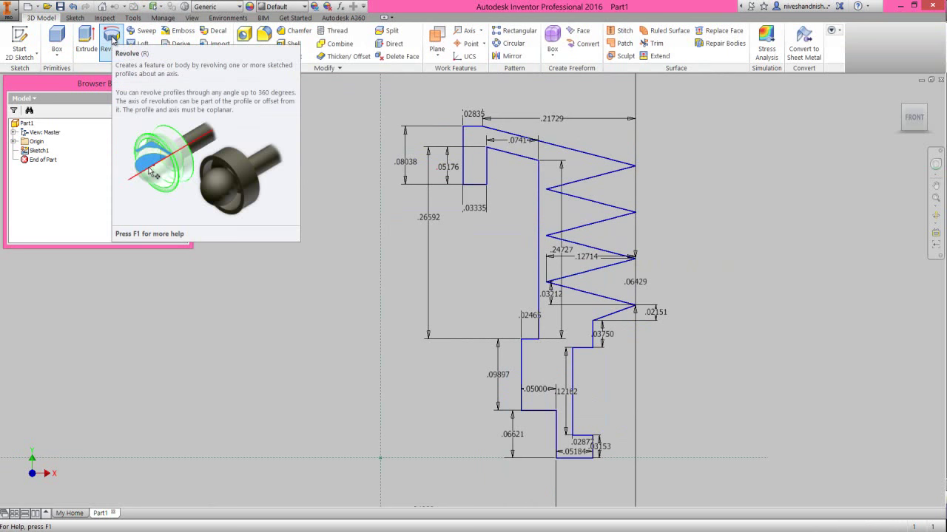
pyautogui.click(112, 38)
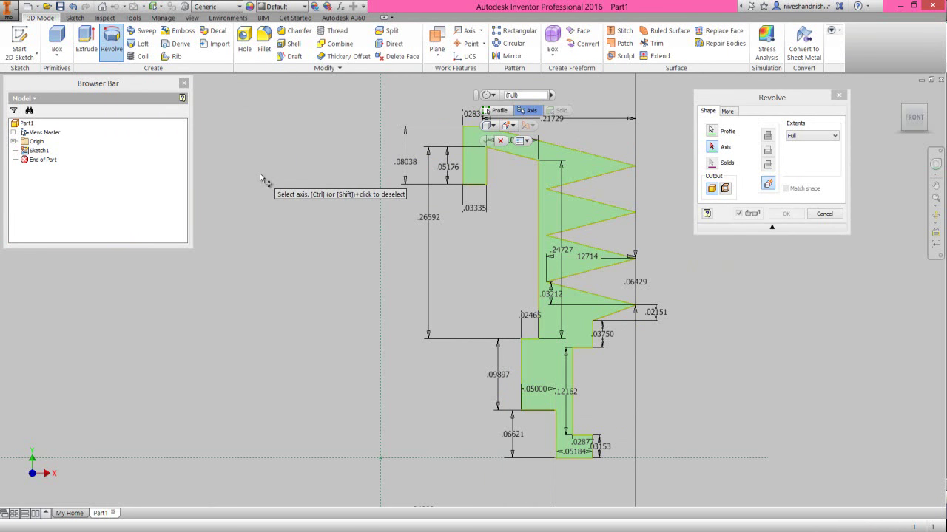
pyautogui.click(380, 280)
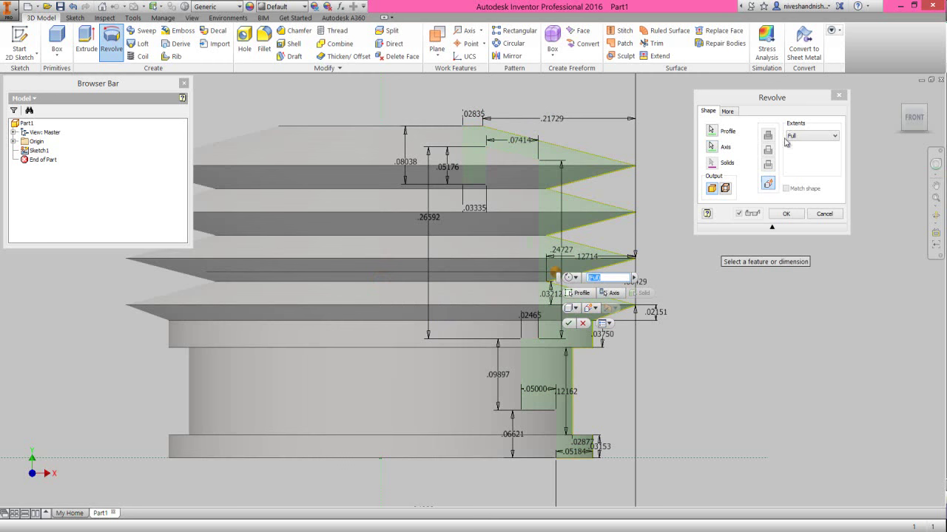
pyautogui.click(792, 96)
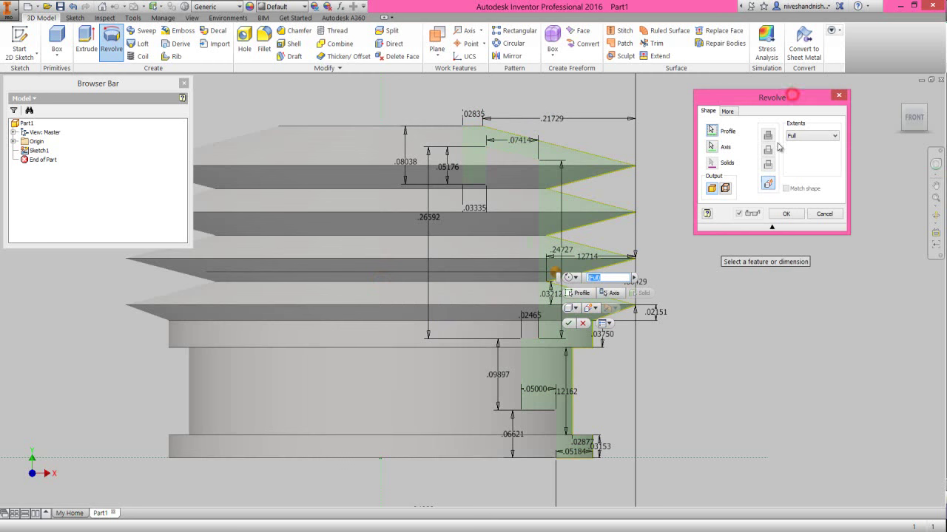
pyautogui.click(790, 215)
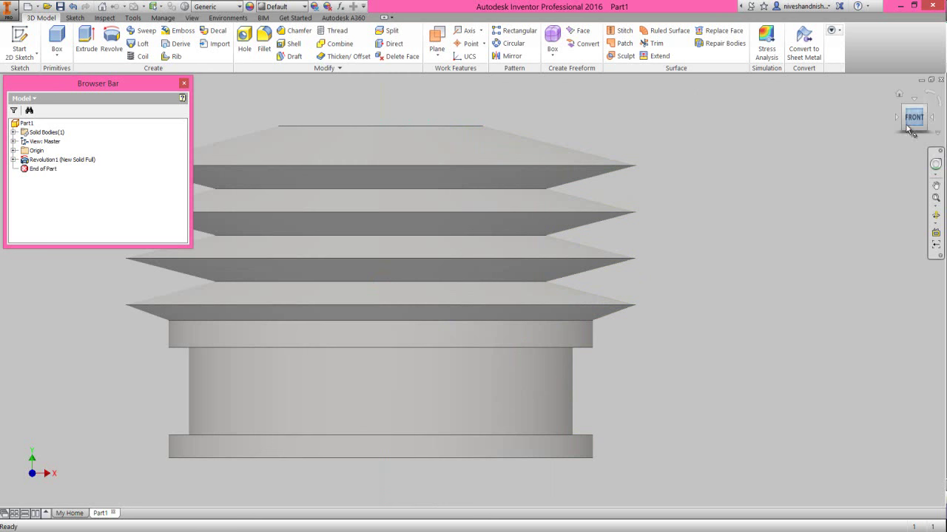
# Show the revolved part in an isometric view and apply the Two Lights lighting style
pyautogui.click(925, 109)
pyautogui.click(730, 166)
pyautogui.click(935, 199)
pyautogui.moveTo(744, 186); pyautogui.dragTo(348, 146)
pyautogui.click(334, 141)
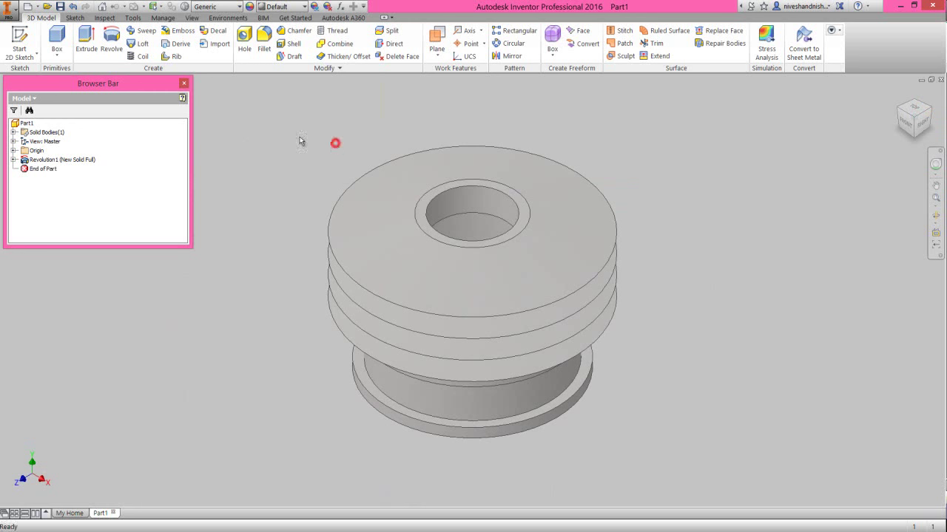
pyautogui.click(192, 18)
pyautogui.click(191, 59)
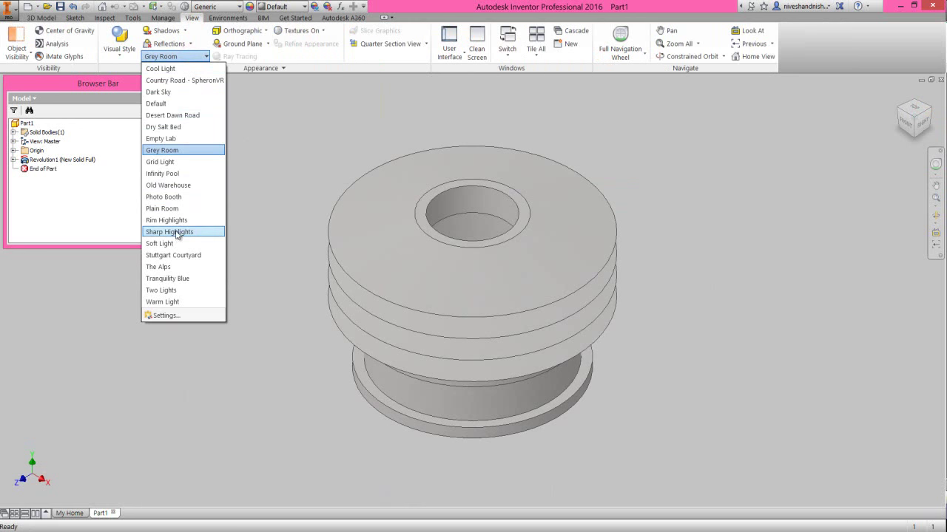
pyautogui.click(177, 291)
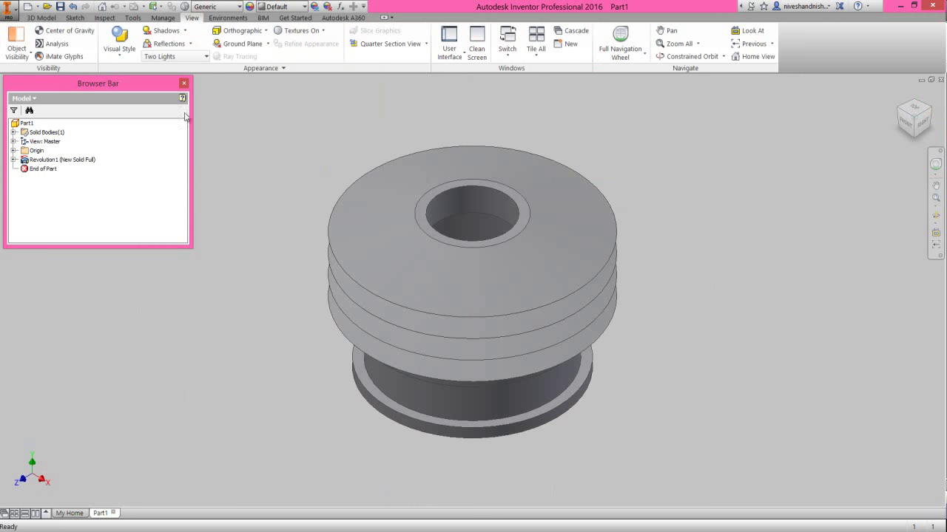
# Import the lighting style Copy of Two Lights-1 into the style editor and make it the active lighting
pyautogui.click(193, 57)
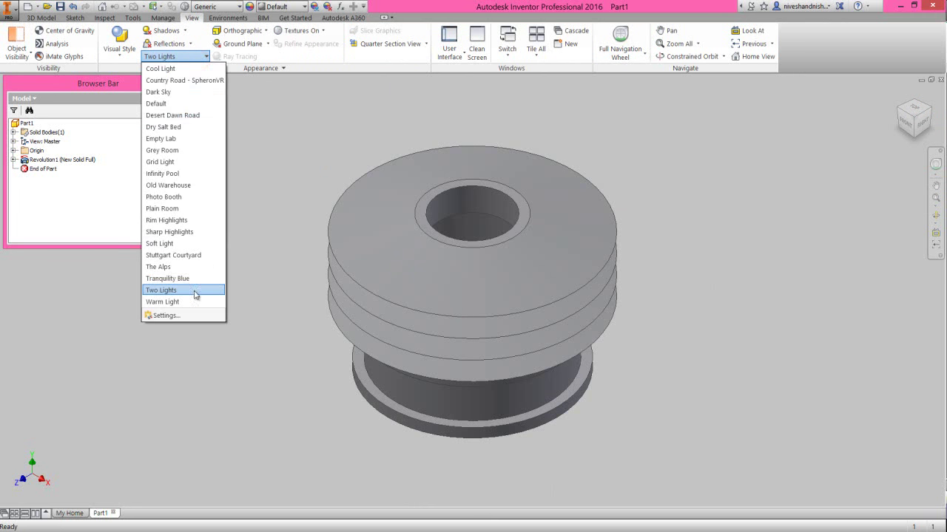
pyautogui.click(192, 316)
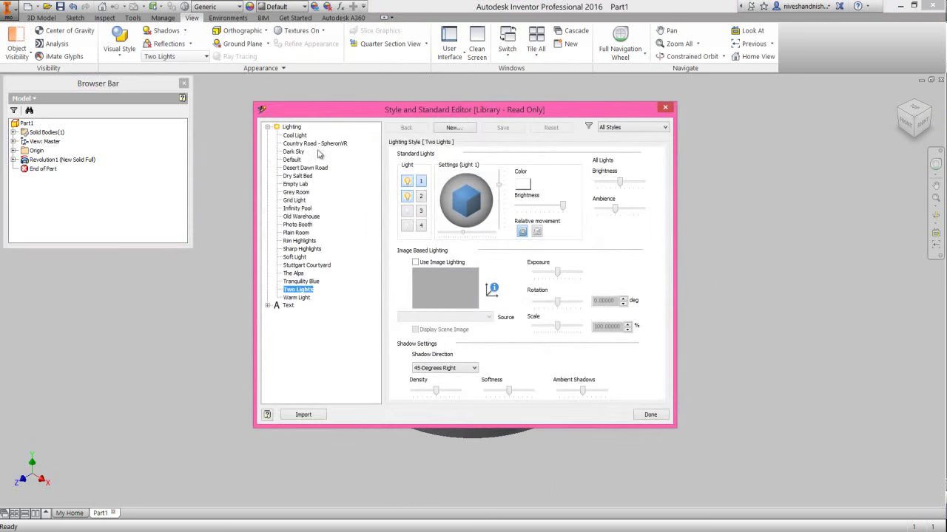
pyautogui.click(304, 414)
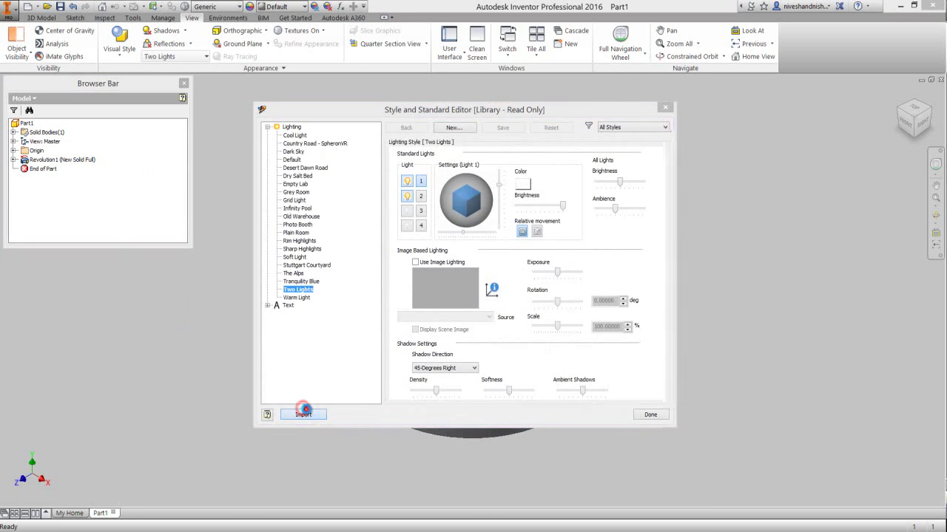
pyautogui.doubleClick(482, 185)
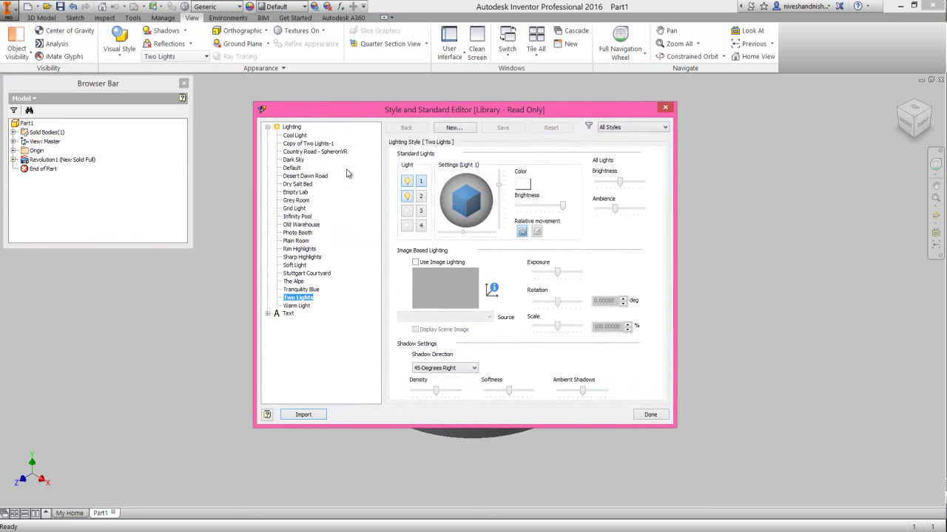
pyautogui.click(316, 144)
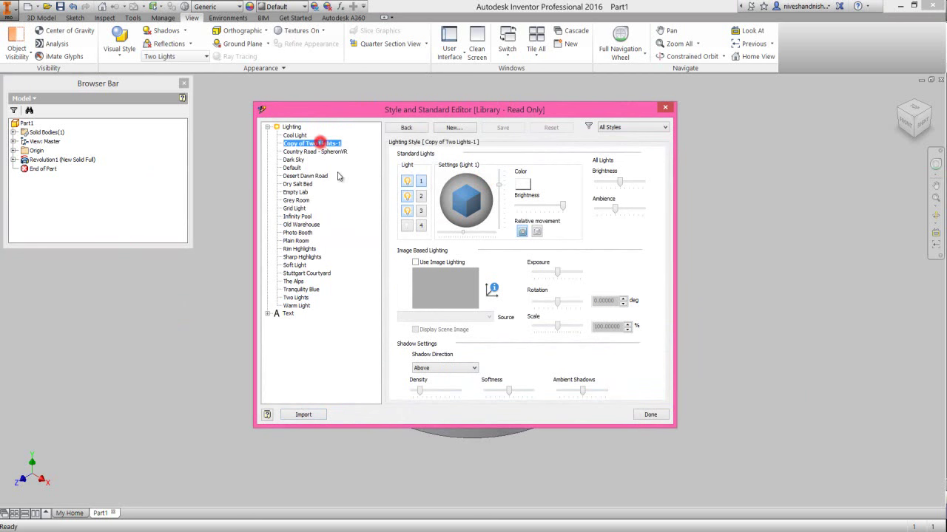
pyautogui.click(647, 415)
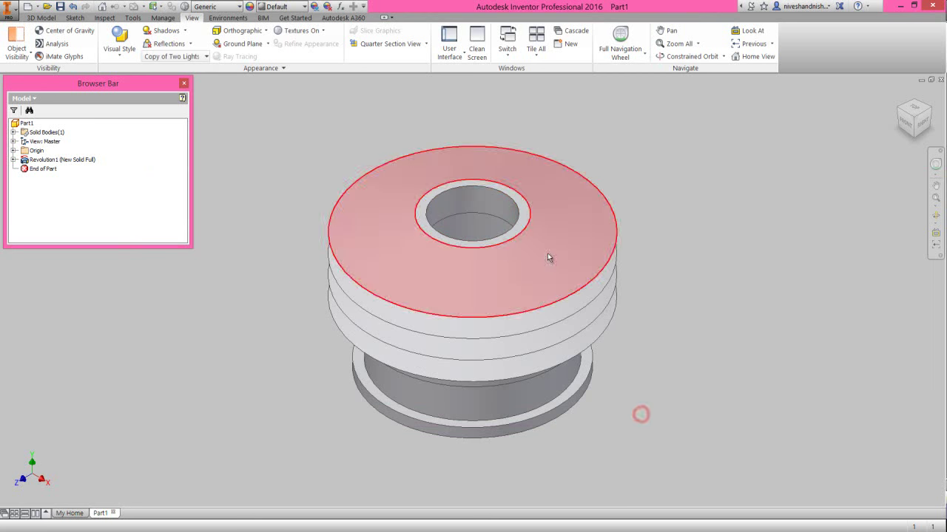
# Save the part as Carb Slide Boot in the workspace folder
pyautogui.click(40, 17)
pyautogui.click(60, 7)
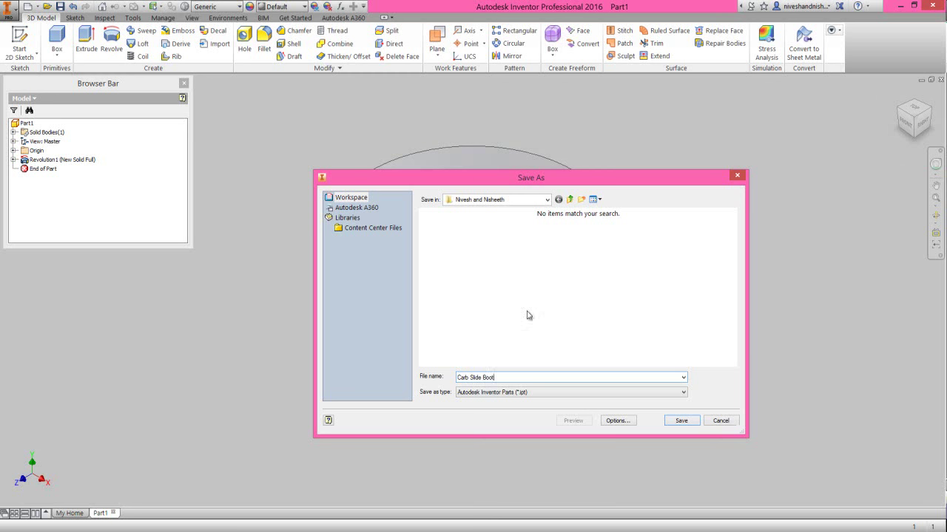
pyautogui.click(679, 421)
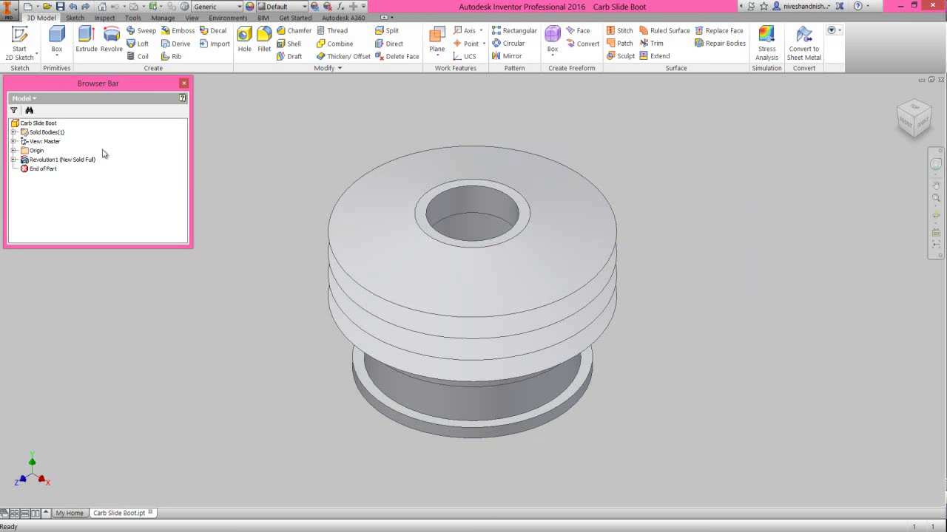
# Apply the Checker Plate document appearance to the whole part and close the appearance browser
pyautogui.click(46, 126)
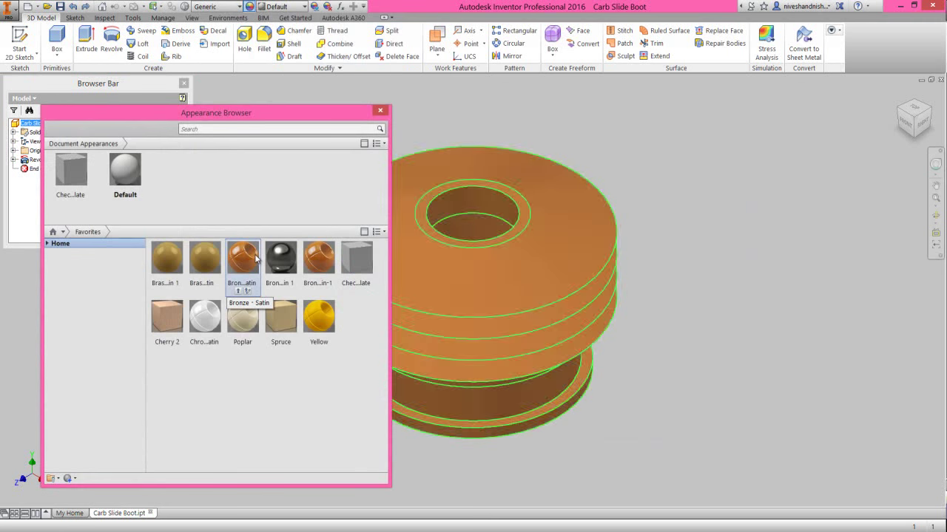
pyautogui.click(72, 180)
pyautogui.click(73, 180)
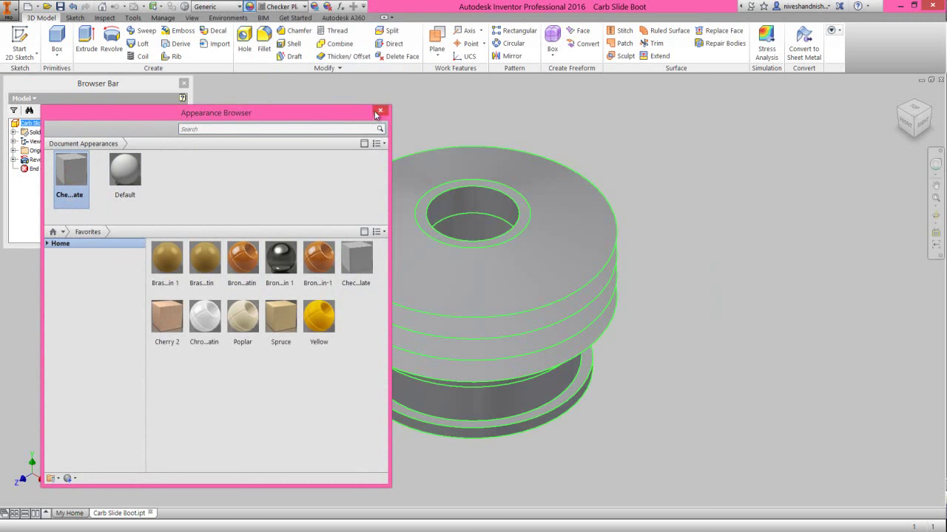
pyautogui.click(377, 112)
pyautogui.click(306, 191)
# Inspect the underside and inner bore of the boot, and return to the previous isometric view
pyautogui.click(936, 217)
pyautogui.moveTo(474, 118); pyautogui.dragTo(480, 291)
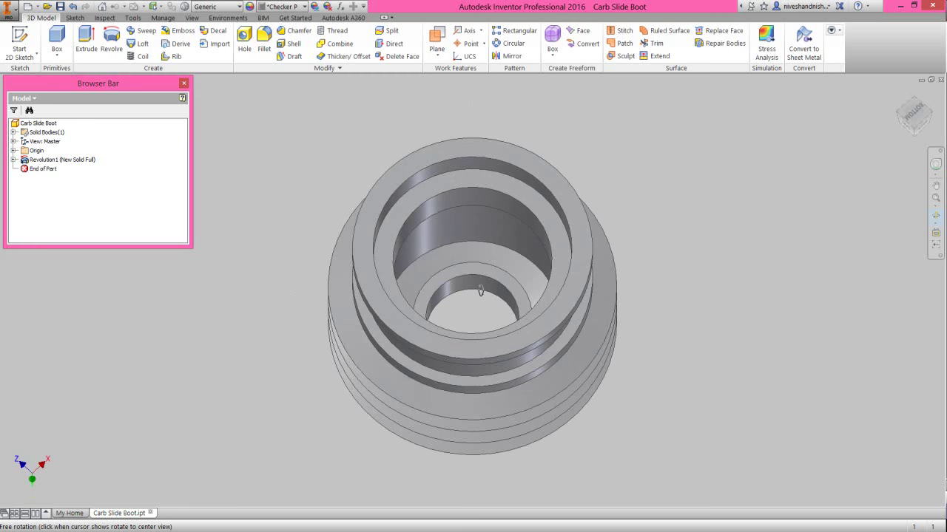
pyautogui.rightClick(477, 244)
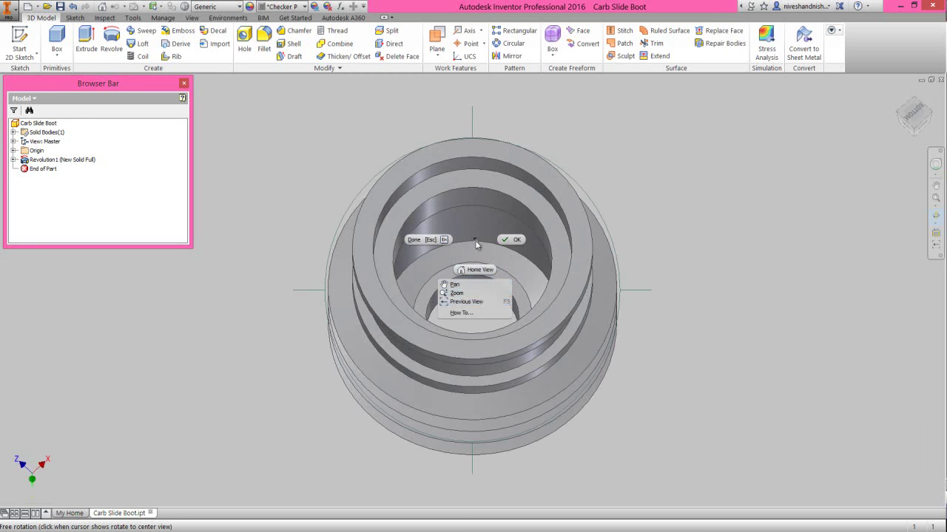
pyautogui.click(482, 302)
pyautogui.rightClick(479, 199)
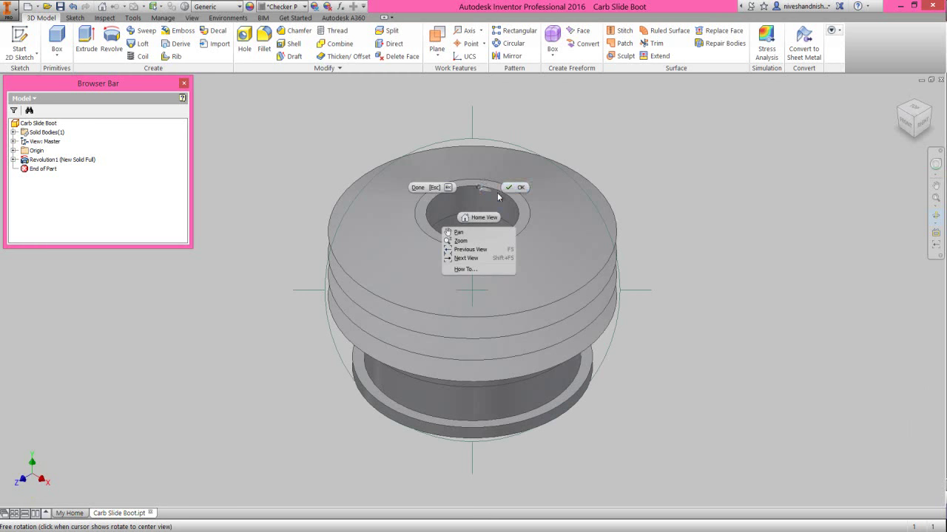
pyautogui.click(510, 192)
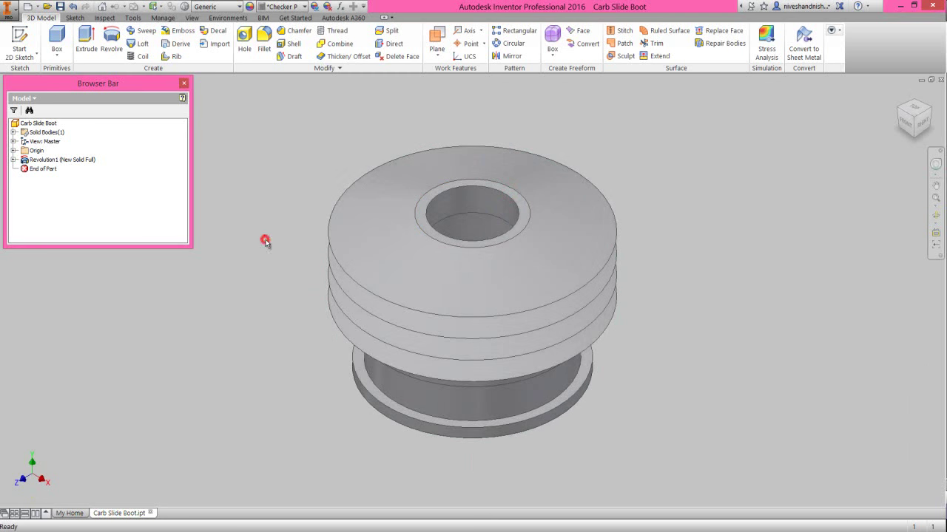
# Begin a constant-radius fillet on the four outer rim edges of the bellows with a radius of 0.01 in
pyautogui.click(263, 48)
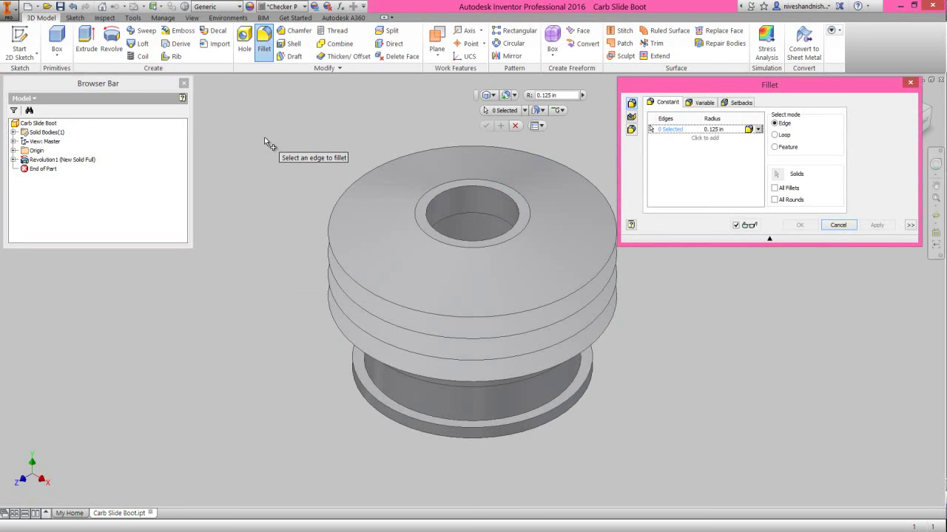
pyautogui.click(545, 307)
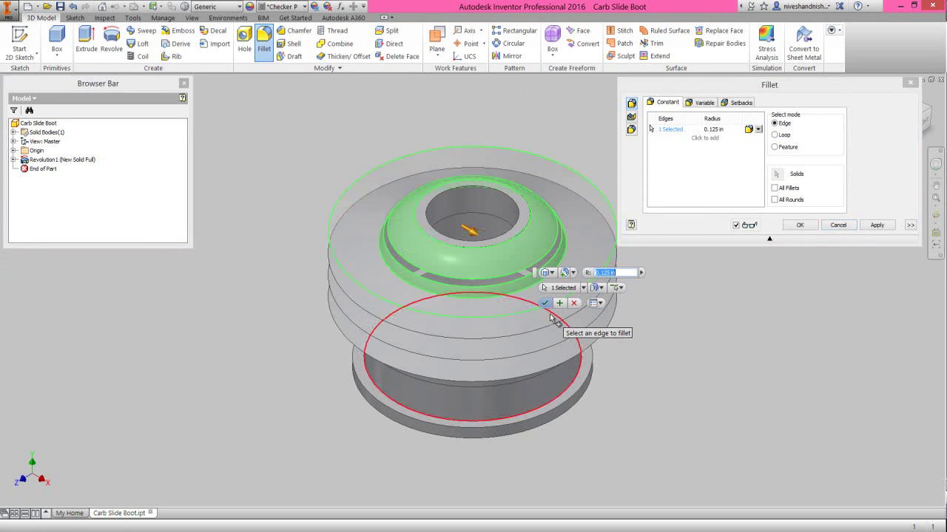
pyautogui.click(555, 346)
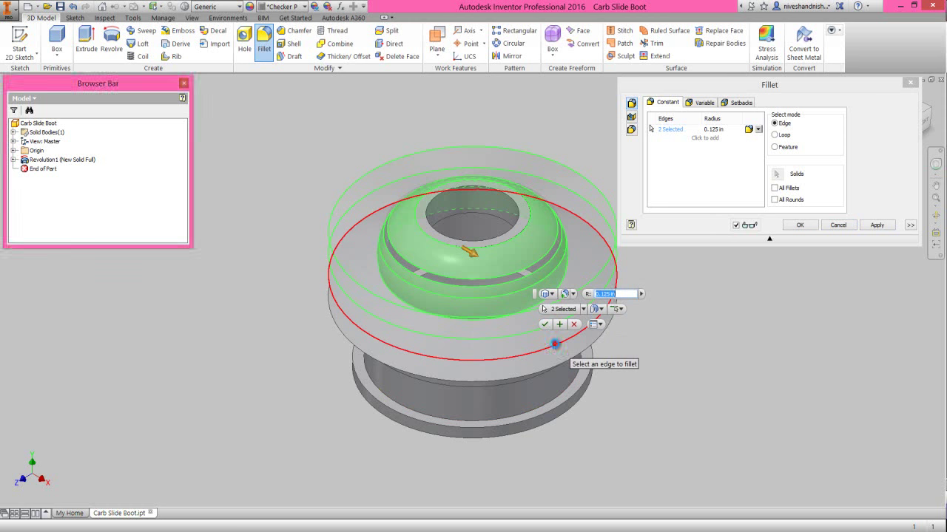
pyautogui.click(558, 349)
pyautogui.click(560, 364)
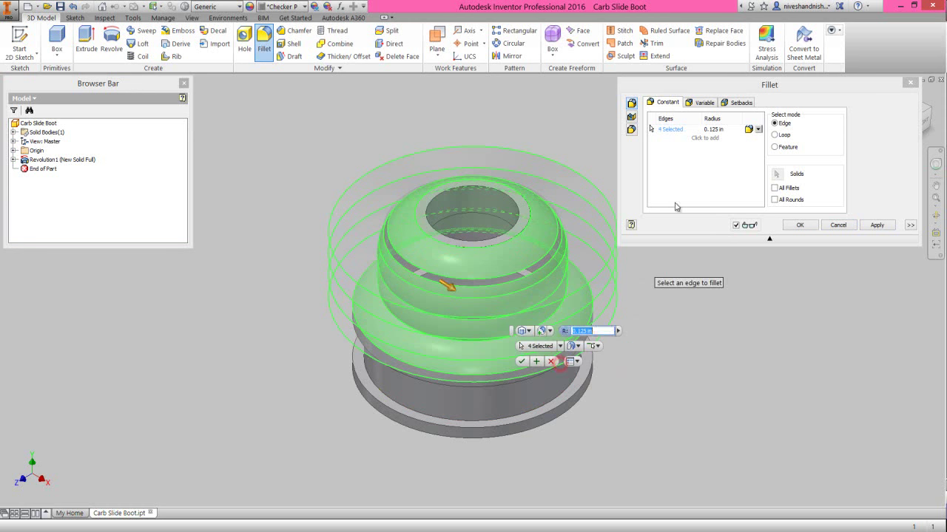
pyautogui.click(713, 129)
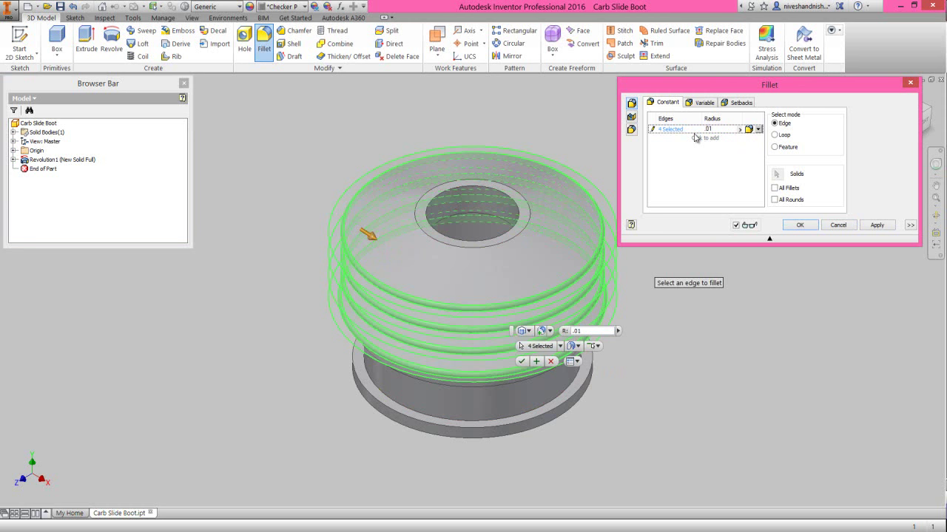
# Add the three inner groove edges between the bellows folds to the fillet selection
pyautogui.click(935, 214)
pyautogui.moveTo(506, 273); pyautogui.dragTo(474, 249)
pyautogui.scroll(4, 482, 238)
pyautogui.rightClick(443, 255)
pyautogui.click(507, 237)
pyautogui.click(507, 236)
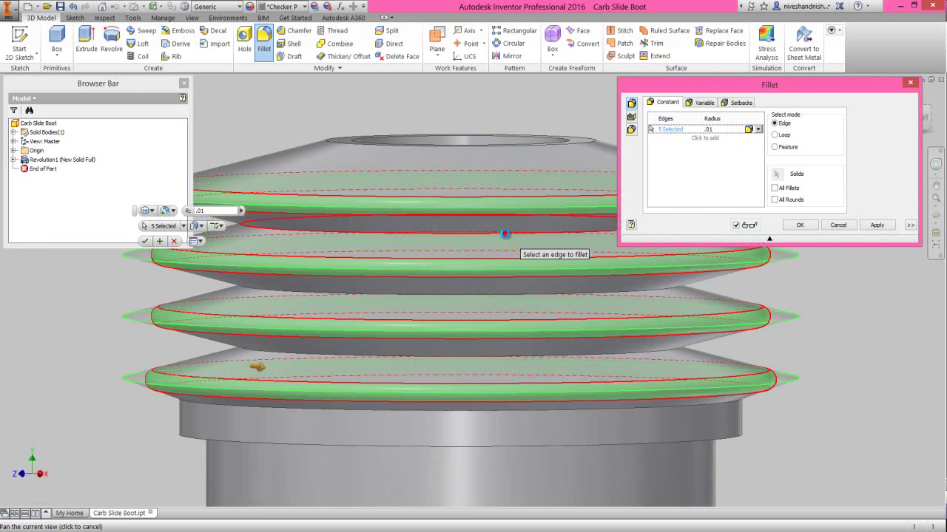
pyautogui.click(504, 294)
pyautogui.click(502, 354)
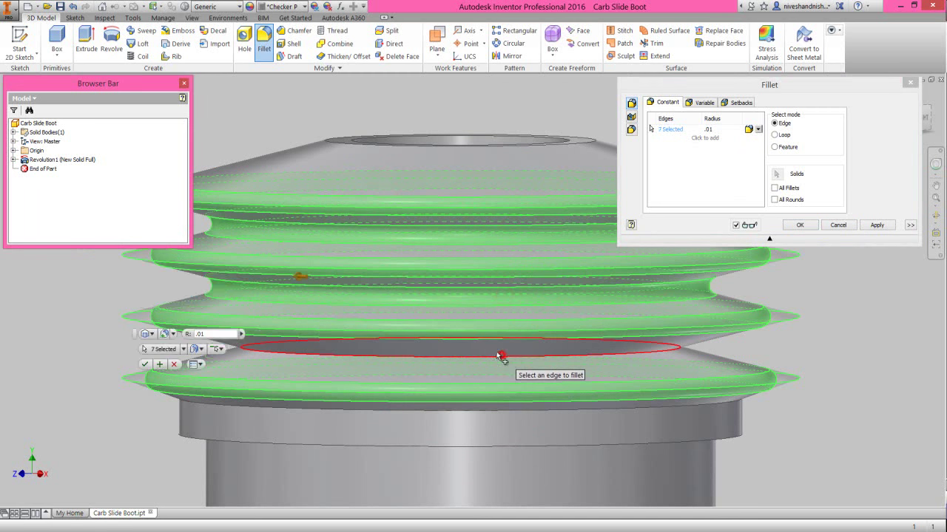
# Add the upper and lower edges of the collar below the bellows and both outer edges of the base flange to the fillet
pyautogui.click(584, 425)
pyautogui.click(588, 411)
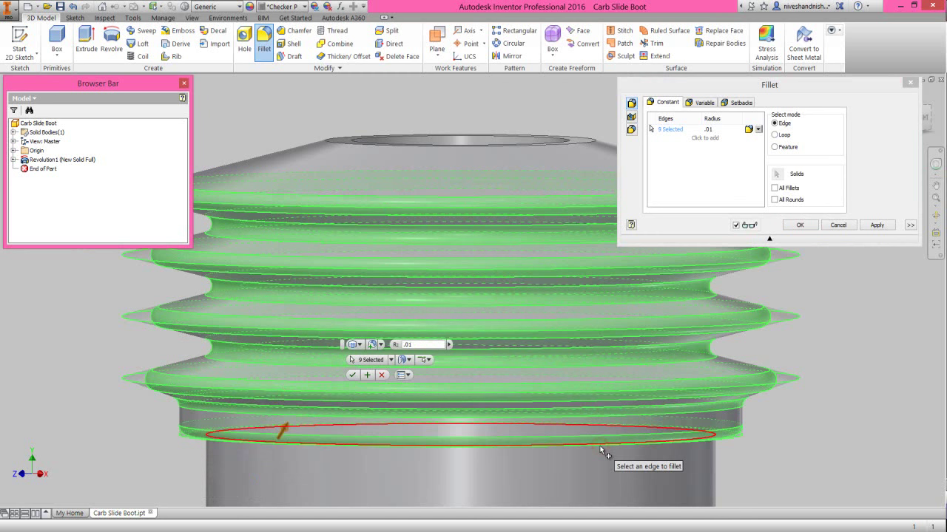
pyautogui.scroll(5, 600, 446)
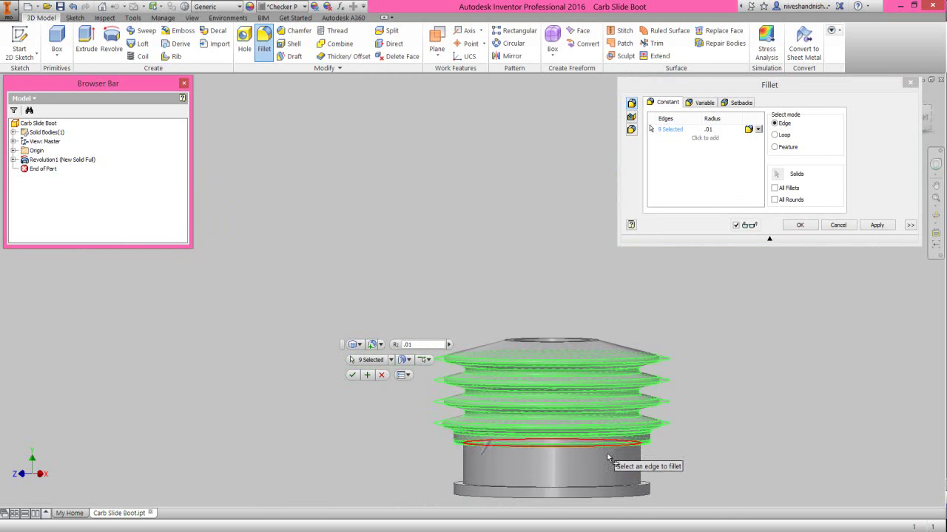
pyautogui.click(648, 484)
pyautogui.click(653, 497)
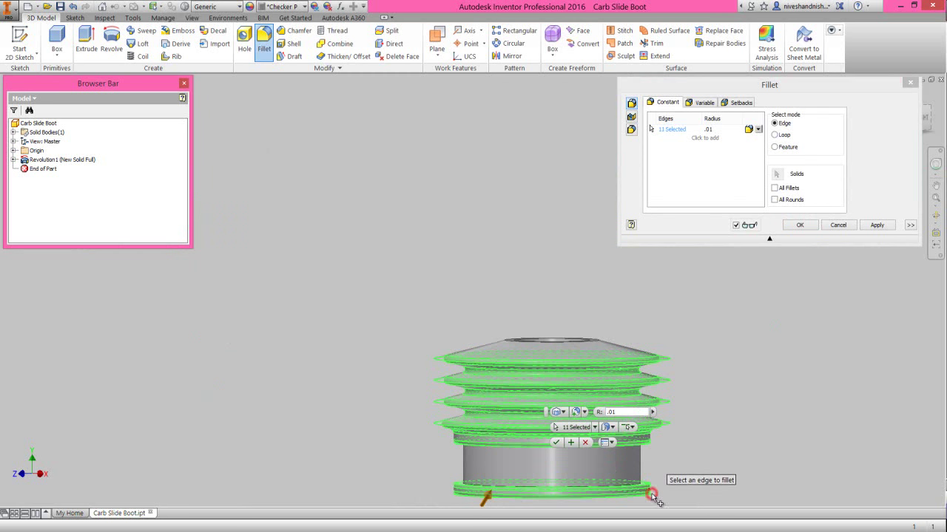
# Add the edge where the cylindrical neck meets the top of the base flange to the fillet
pyautogui.scroll(-3, 658, 473)
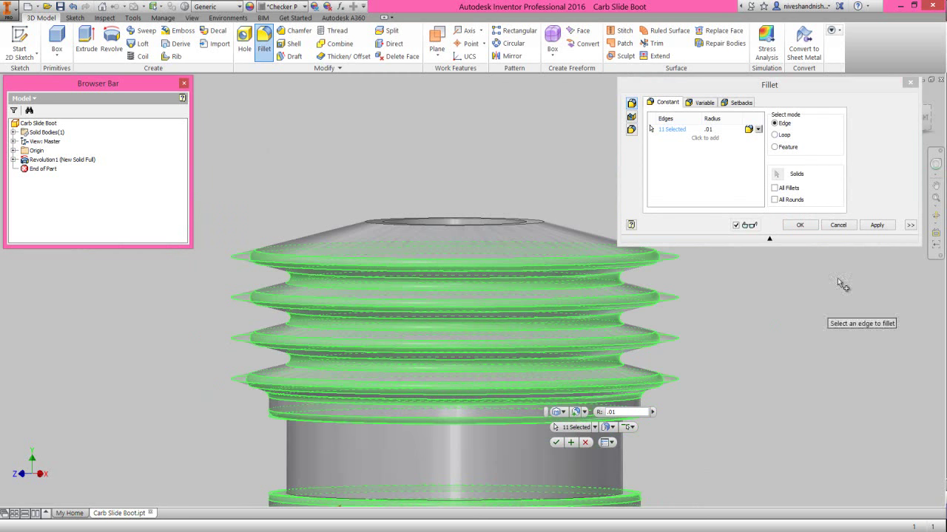
pyautogui.click(935, 215)
pyautogui.moveTo(555, 258); pyautogui.dragTo(510, 294)
pyautogui.rightClick(444, 390)
pyautogui.click(451, 429)
pyautogui.click(438, 460)
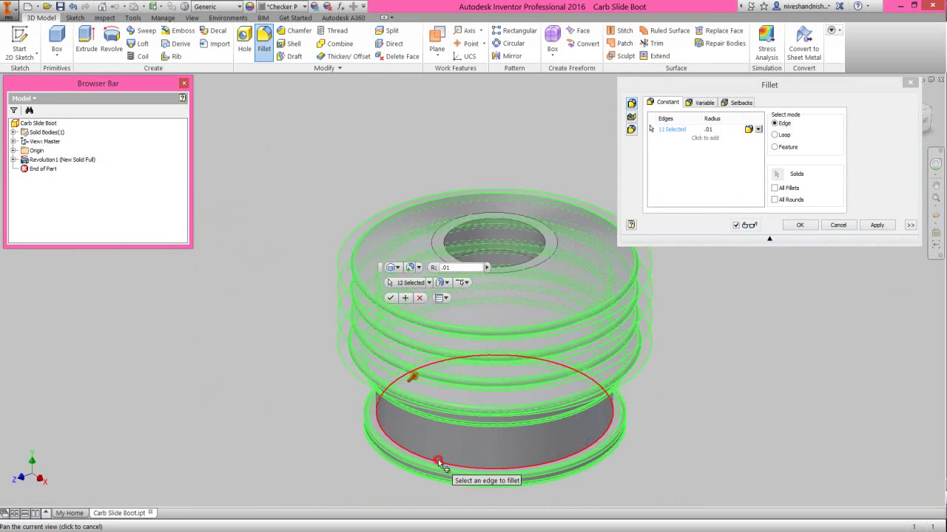
# Add the edge where the neck meets the underside of the collar, and create the 0.01 in fillet
pyautogui.click(937, 214)
pyautogui.moveTo(504, 378); pyautogui.dragTo(503, 362)
pyautogui.scroll(3, 469, 352)
pyautogui.rightClick(479, 357)
pyautogui.click(484, 345)
pyautogui.click(483, 338)
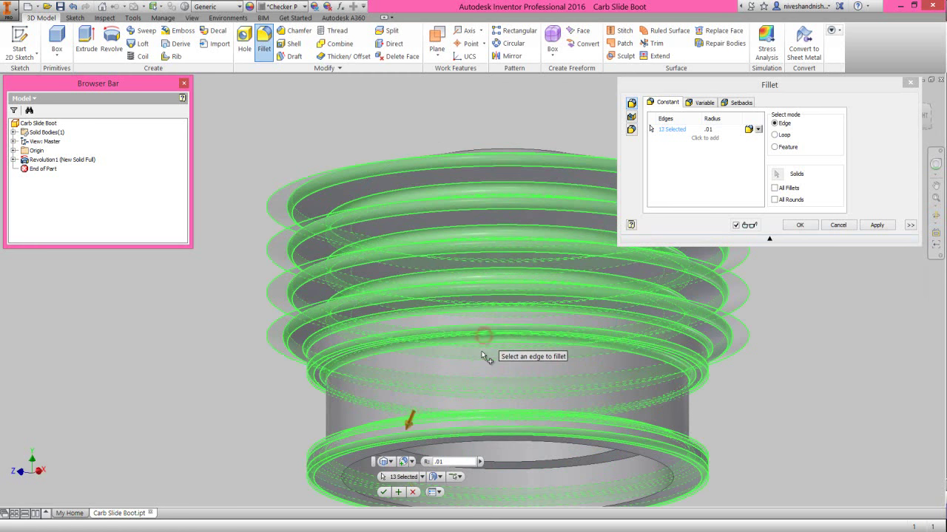
pyautogui.click(800, 225)
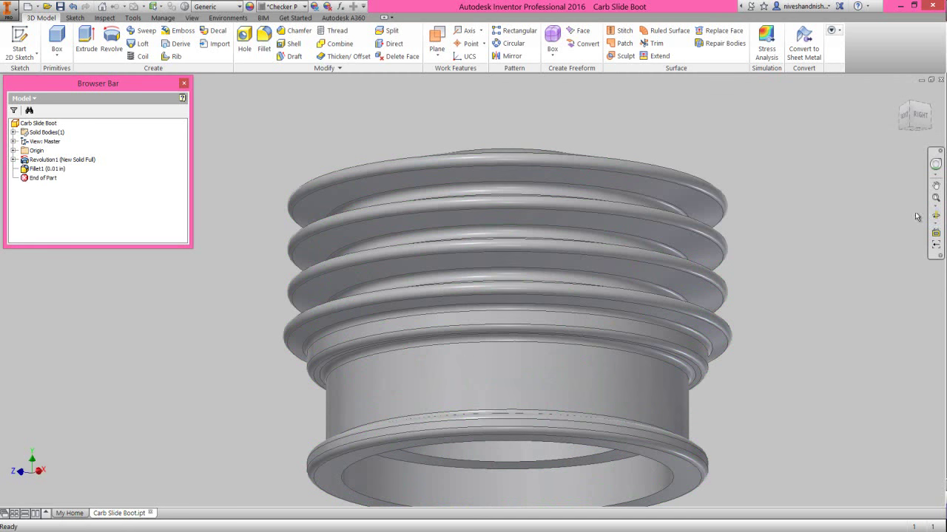
# Examine the filleted boot from above and return it to the isometric view
pyautogui.click(935, 215)
pyautogui.moveTo(494, 249); pyautogui.dragTo(510, 282)
pyautogui.rightClick(525, 198)
pyautogui.click(564, 198)
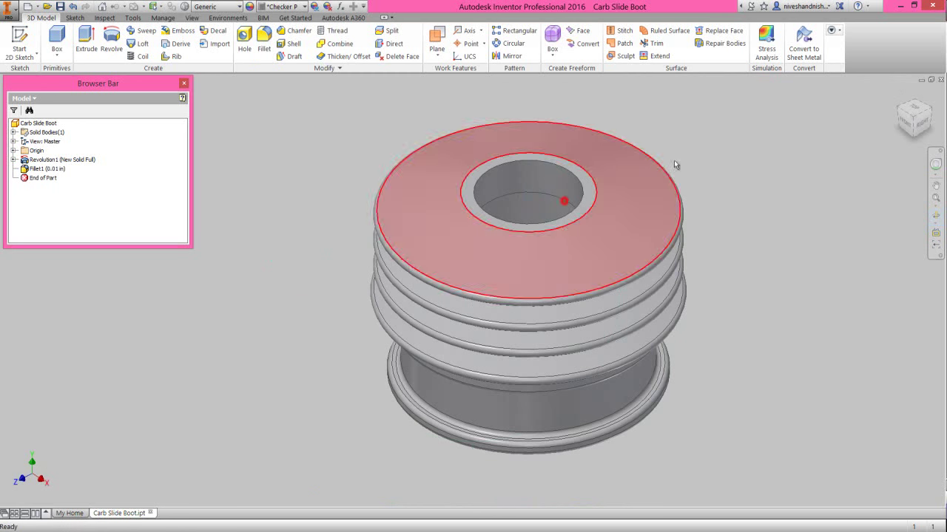
pyautogui.click(915, 124)
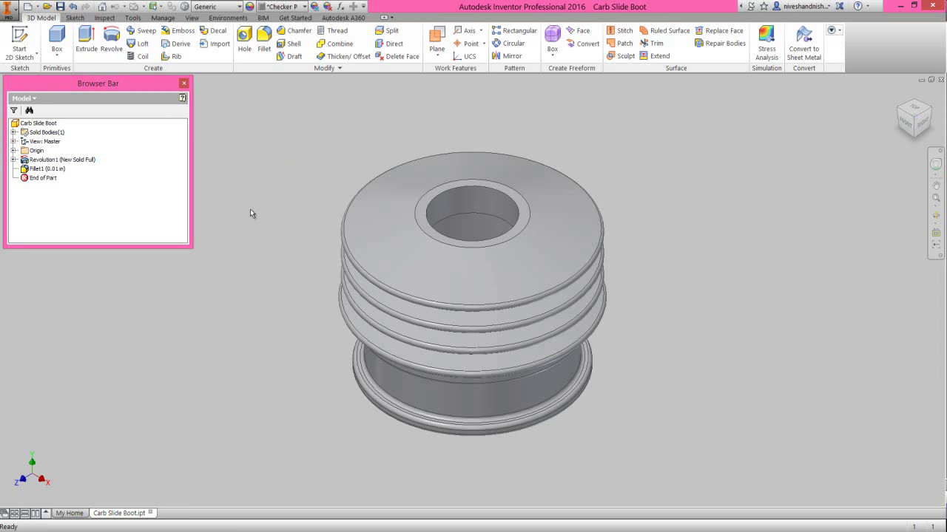
# Start an Extrude feature on the boot
pyautogui.click(86, 46)
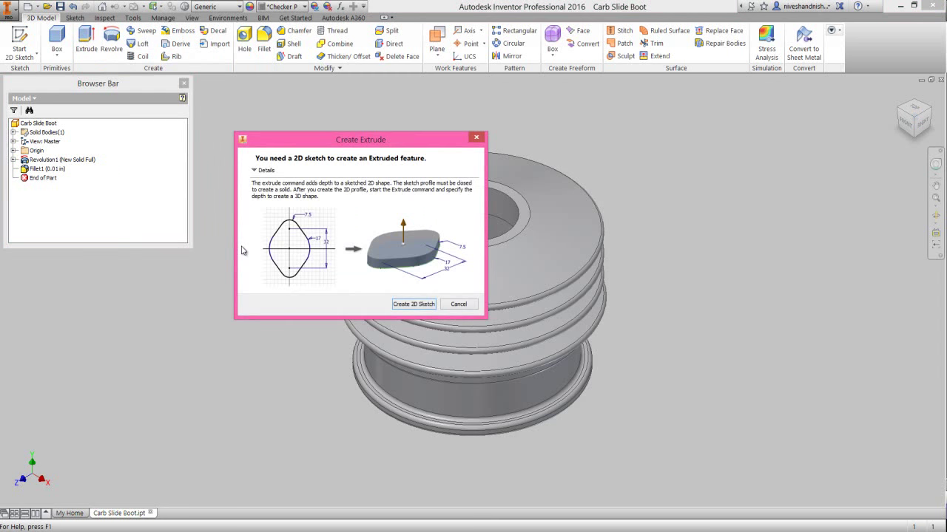